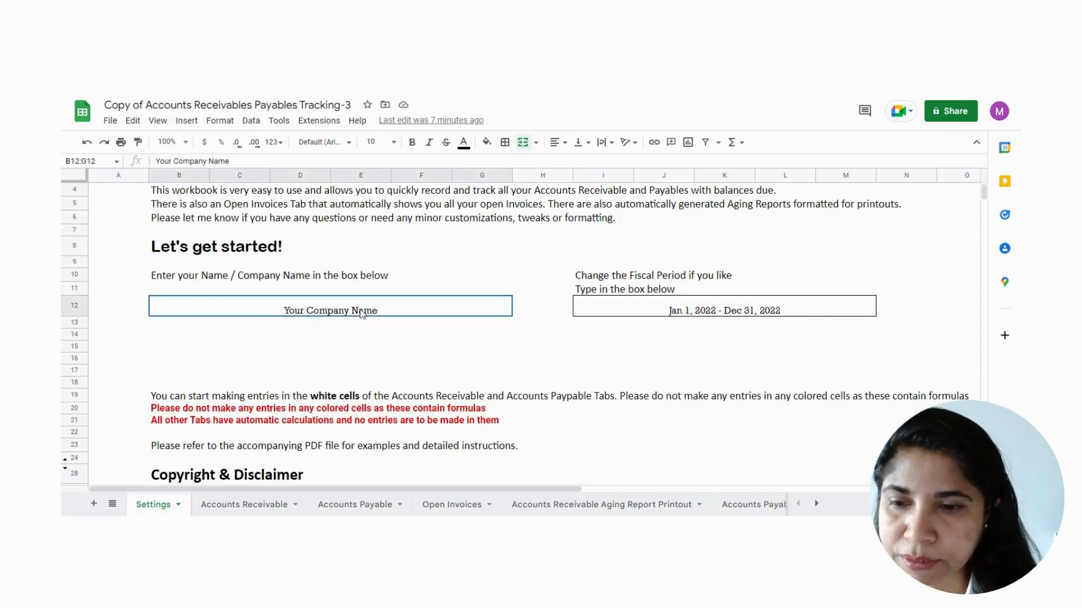
Review the fiscal period box on the Settings sheet and the customer entries on the Accounts Receivable sheet.
{"action": "left_click", "coordinate": [622, 312]}
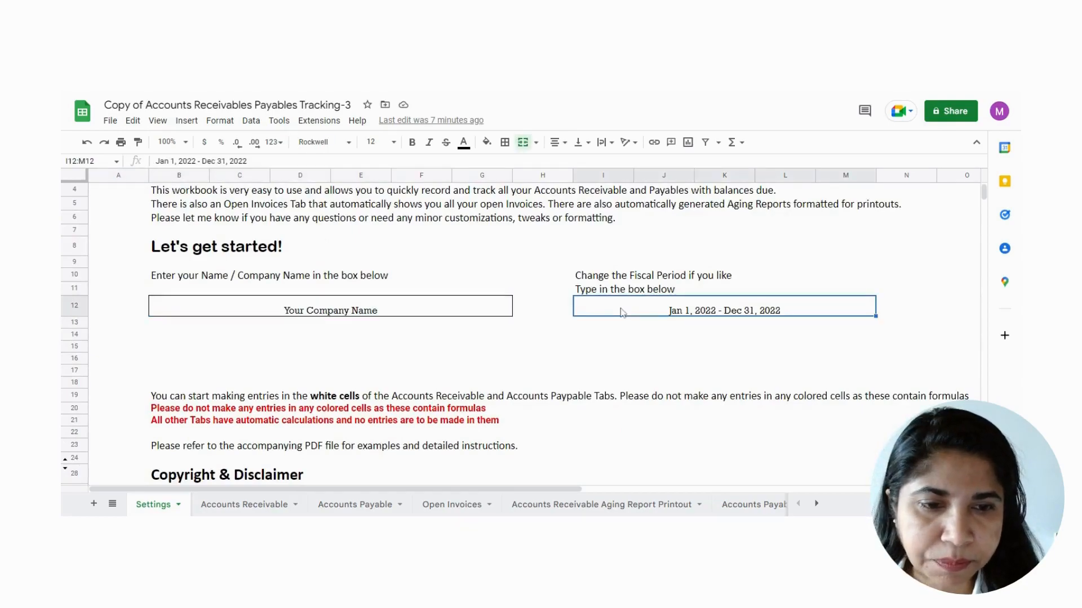
{"action": "left_click", "coordinate": [232, 509]}
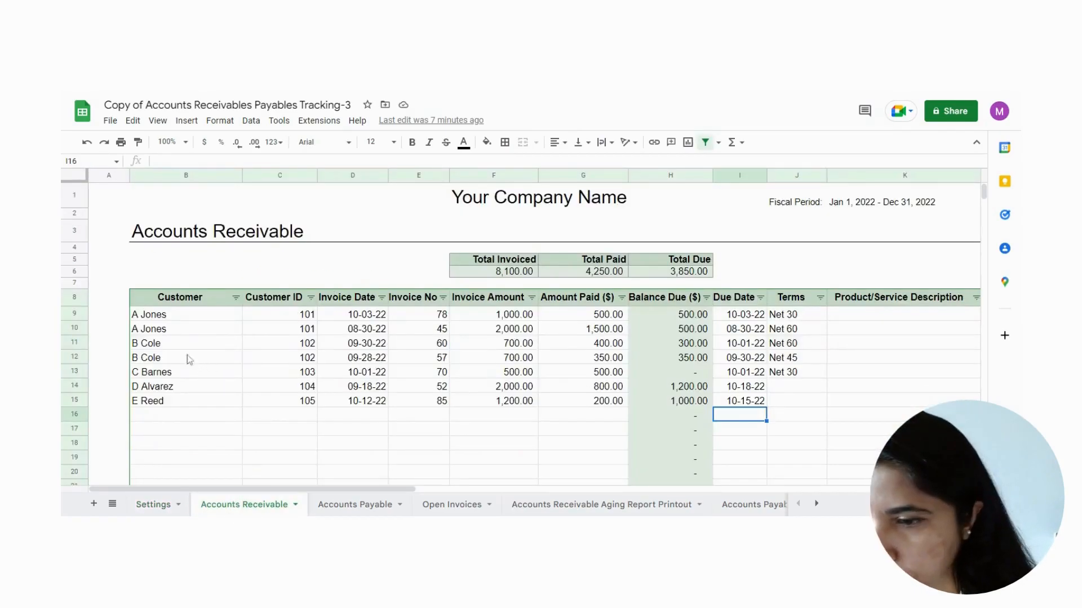
{"action": "left_click", "coordinate": [183, 315]}
{"action": "left_click", "coordinate": [181, 330]}
{"action": "left_click", "coordinate": [182, 358]}
{"action": "left_click", "coordinate": [180, 371]}
{"action": "left_click", "coordinate": [179, 401]}
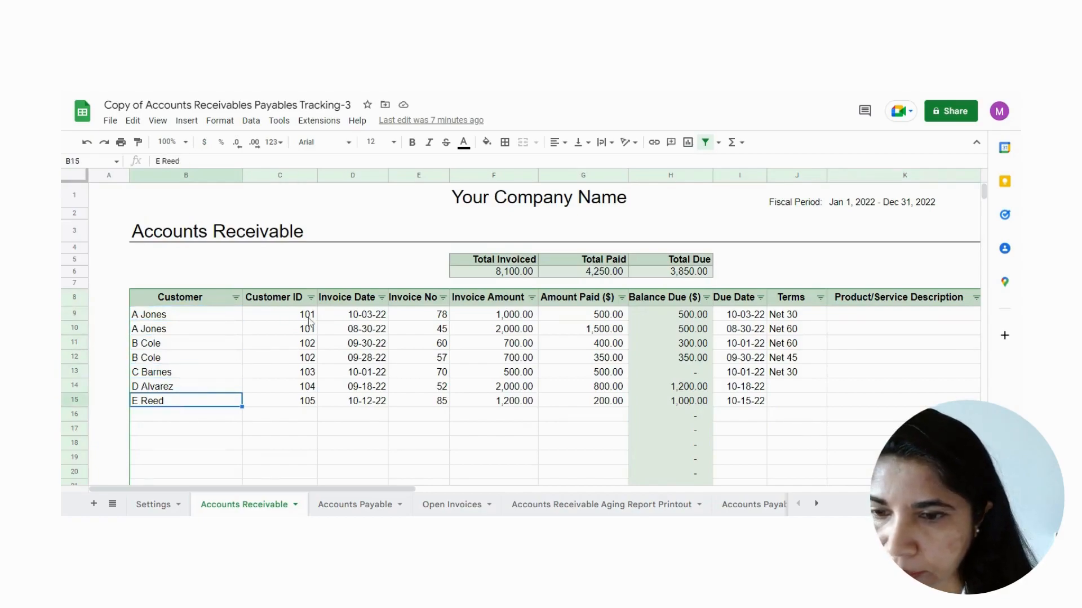
Examine each field of the last filled invoice in row 15, from customer ID through product/service description.
{"action": "left_click", "coordinate": [307, 403]}
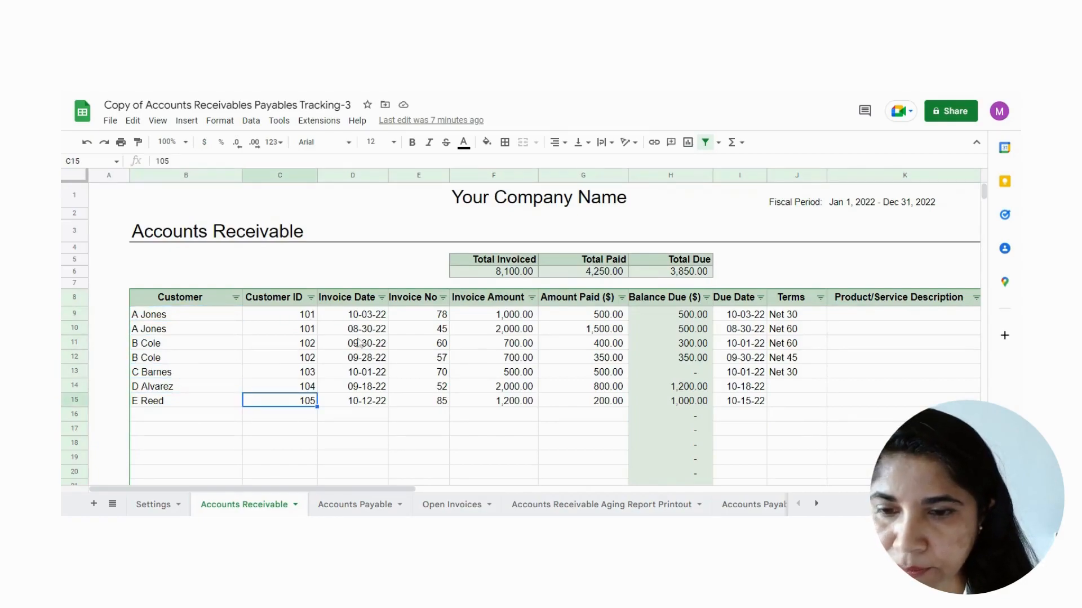
{"action": "left_click", "coordinate": [372, 406]}
{"action": "left_click", "coordinate": [440, 404]}
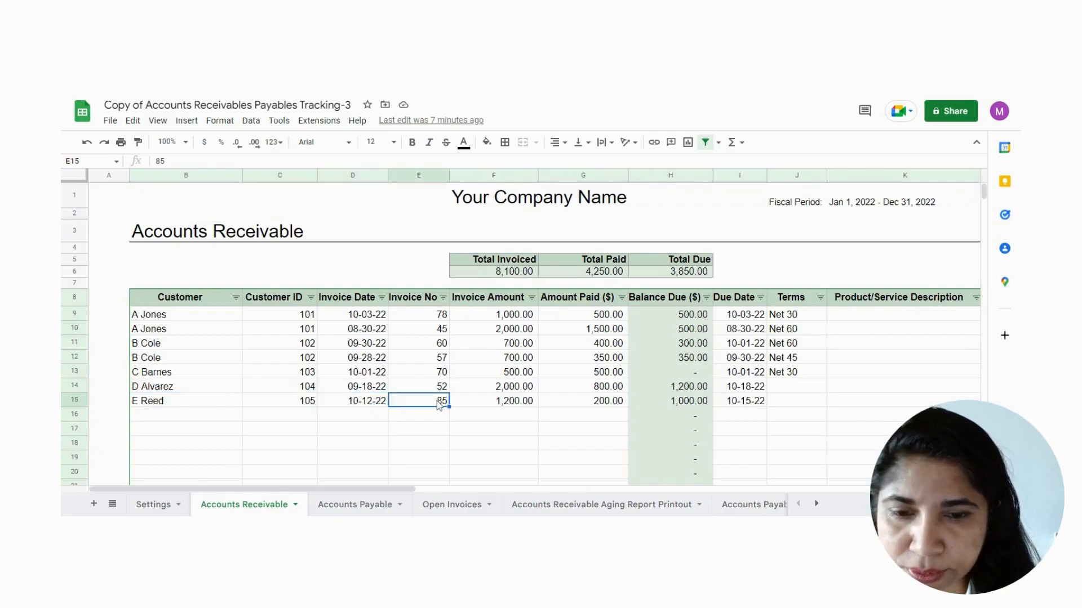
{"action": "left_click", "coordinate": [500, 406]}
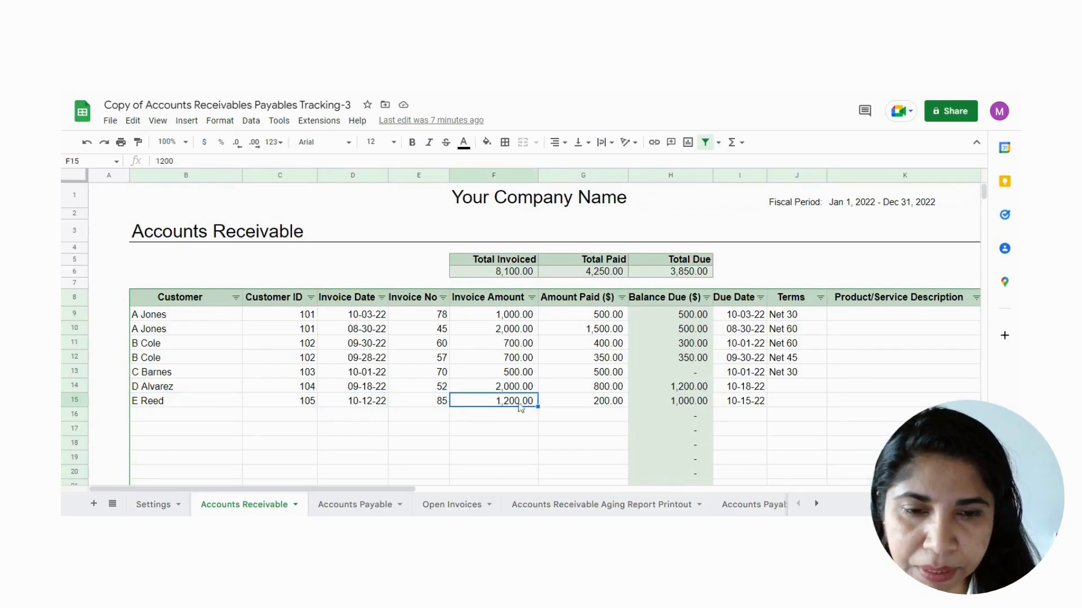
{"action": "left_click", "coordinate": [596, 403]}
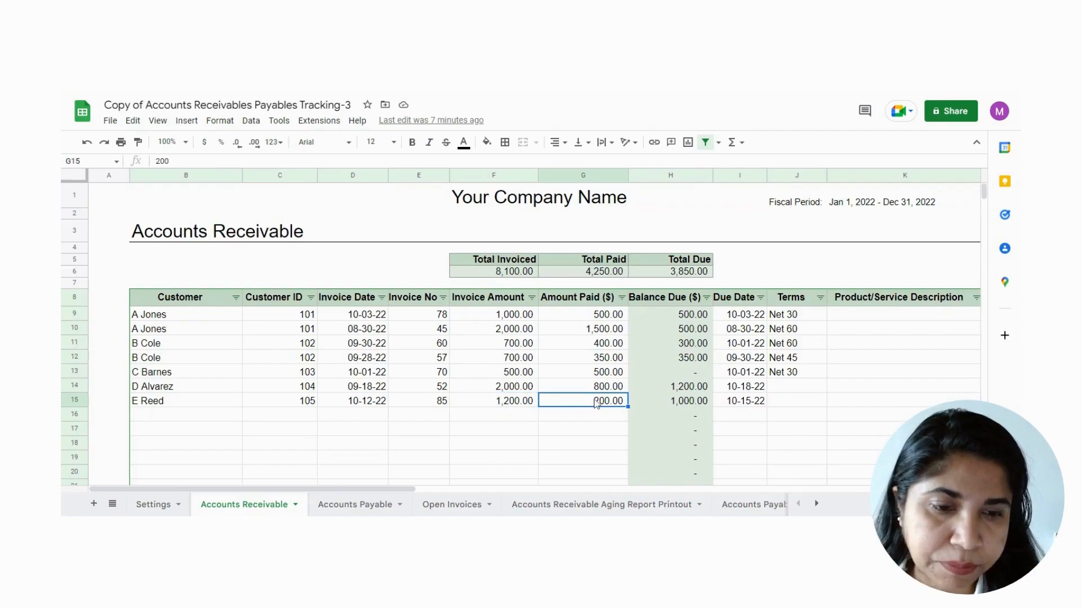
{"action": "left_click", "coordinate": [659, 405]}
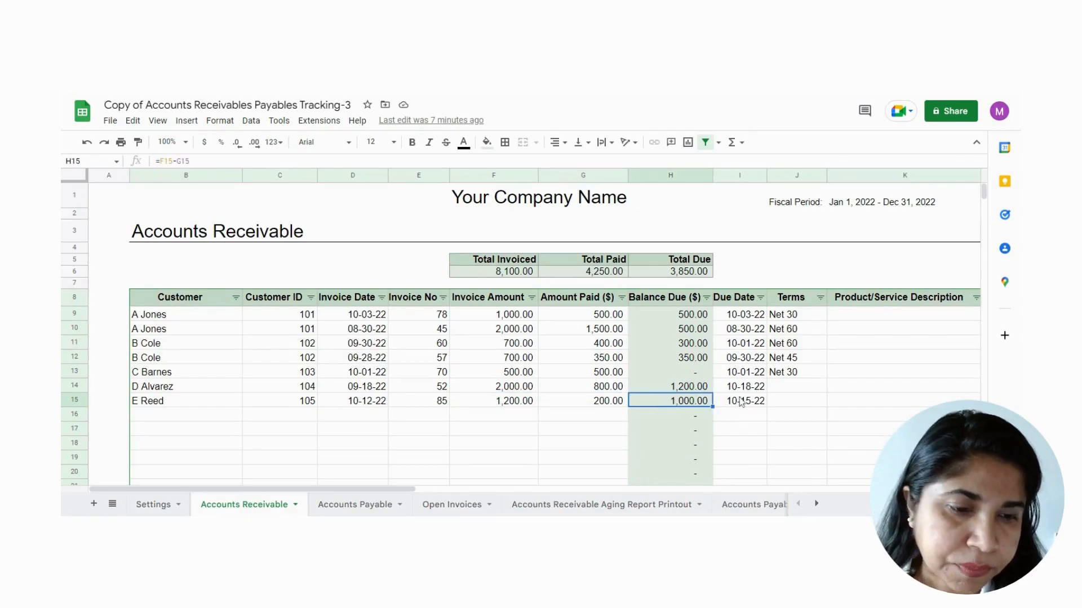
{"action": "left_click", "coordinate": [740, 407]}
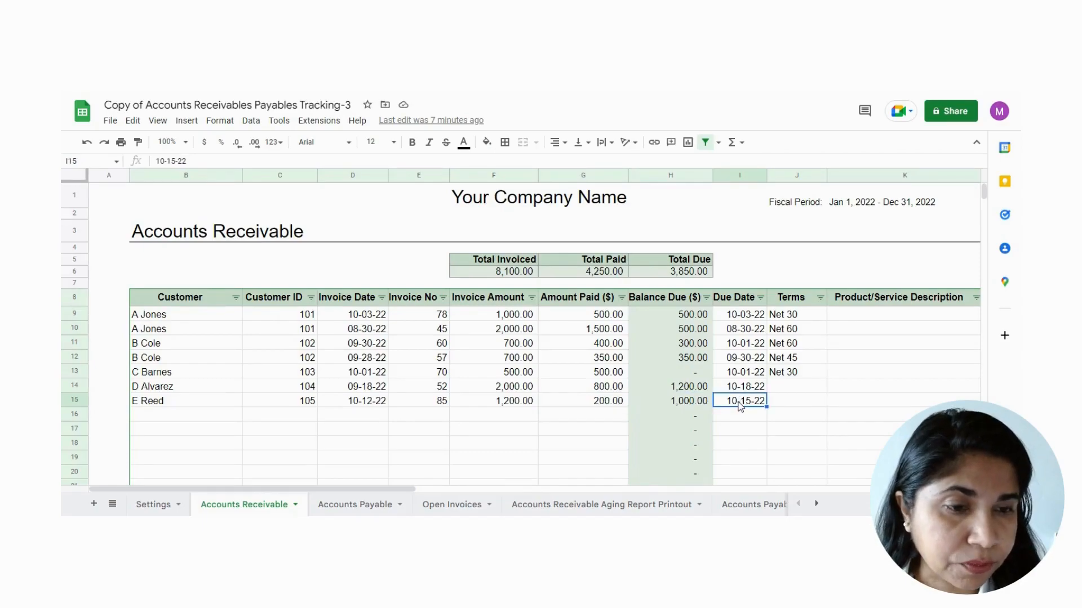
{"action": "left_click", "coordinate": [787, 405]}
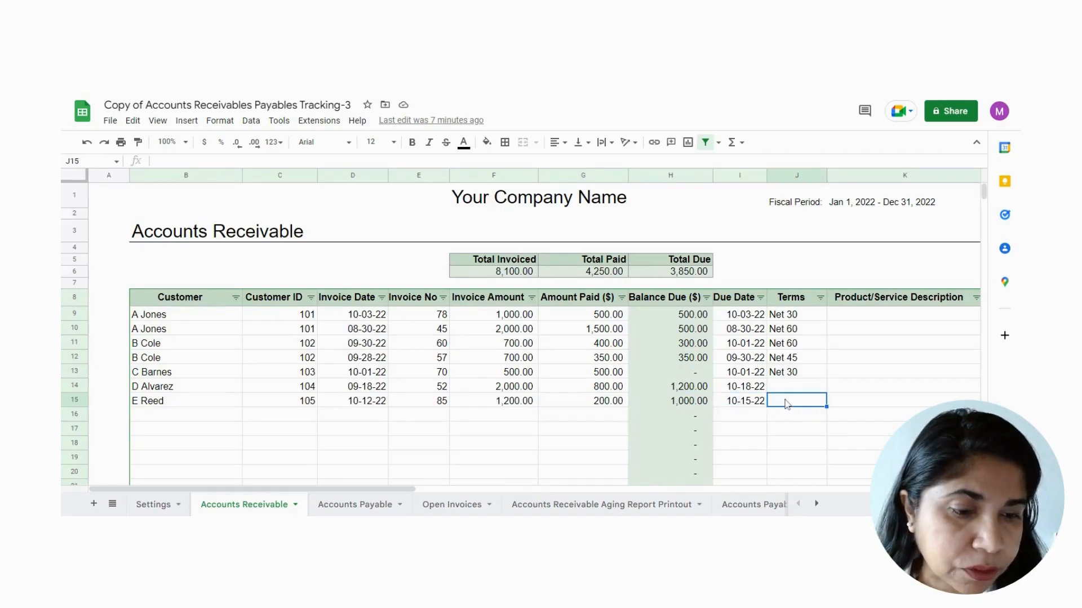
{"action": "left_click", "coordinate": [869, 406]}
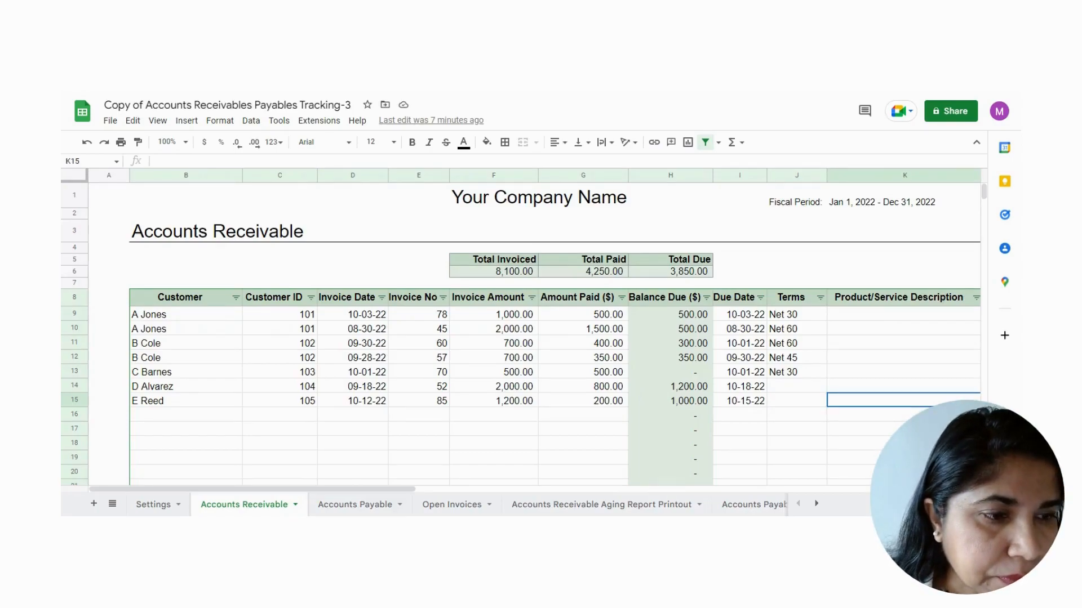
Examine the aging columns and trace row 10's days outstanding, due date and balance due to its 31-60 days amount.
{"action": "scroll", "coordinate": [534, 331], "scroll_direction": "right", "scroll_amount": 8}
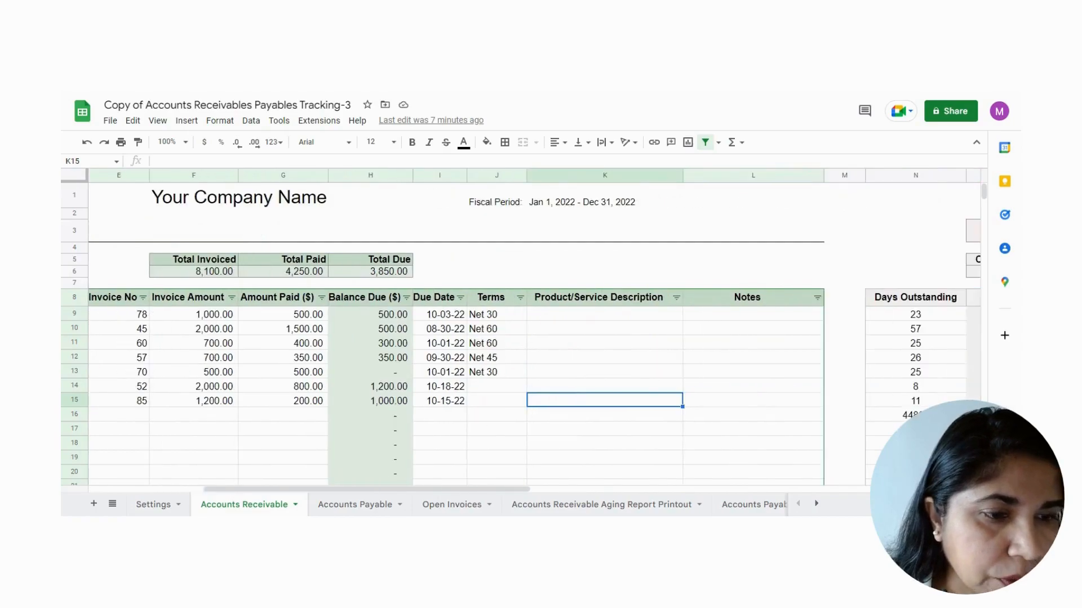
{"action": "scroll", "coordinate": [534, 331], "scroll_direction": "right", "scroll_amount": 4}
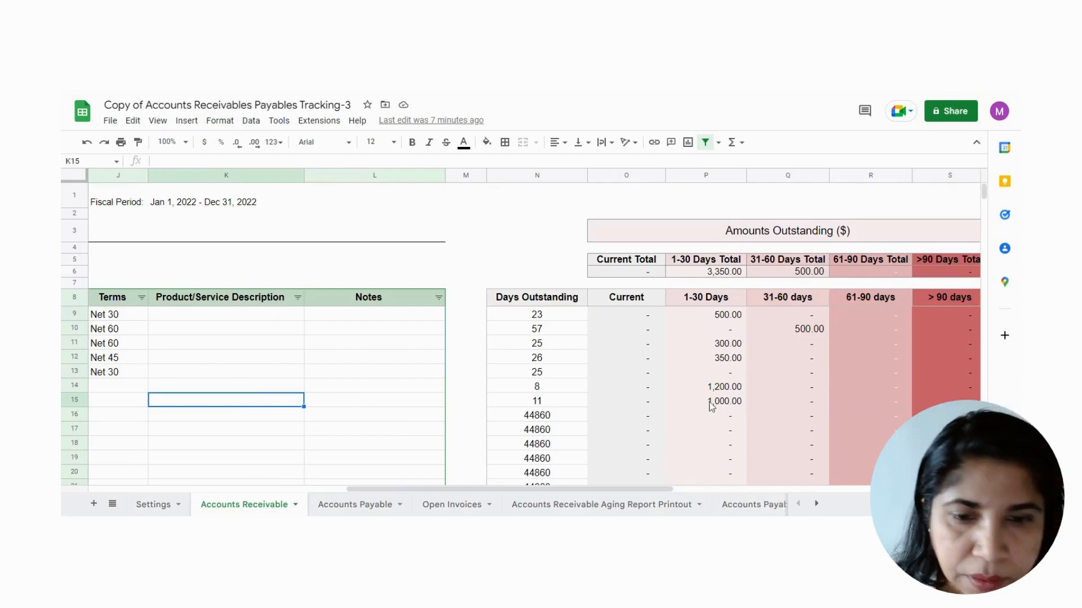
{"action": "mouse_move", "coordinate": [576, 491]}
{"action": "left_mouse_down"}
{"action": "mouse_move", "coordinate": [512, 494]}
{"action": "mouse_move", "coordinate": [579, 493]}
{"action": "left_mouse_up"}
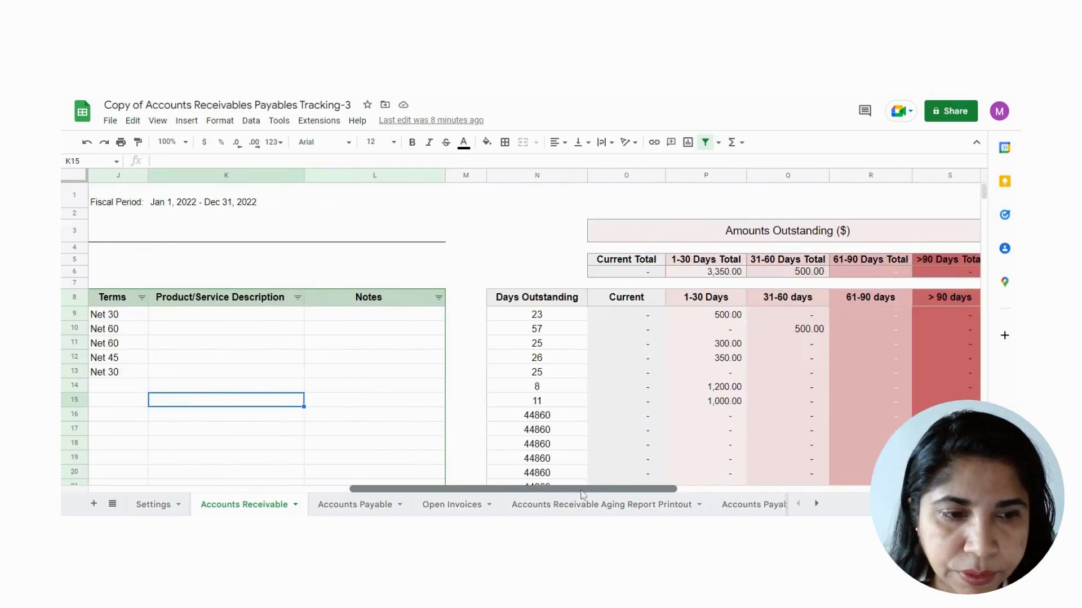
{"action": "left_click", "coordinate": [544, 331]}
{"action": "left_click_drag", "start_coordinate": [539, 494], "coordinate": [480, 495]}
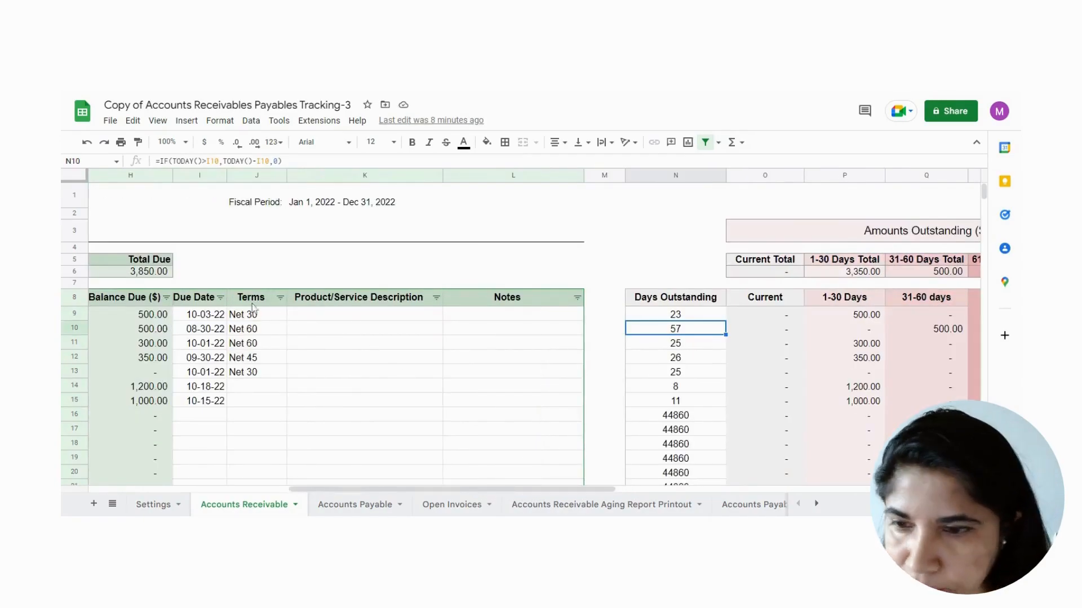
{"action": "left_click_drag", "start_coordinate": [463, 491], "coordinate": [445, 489]}
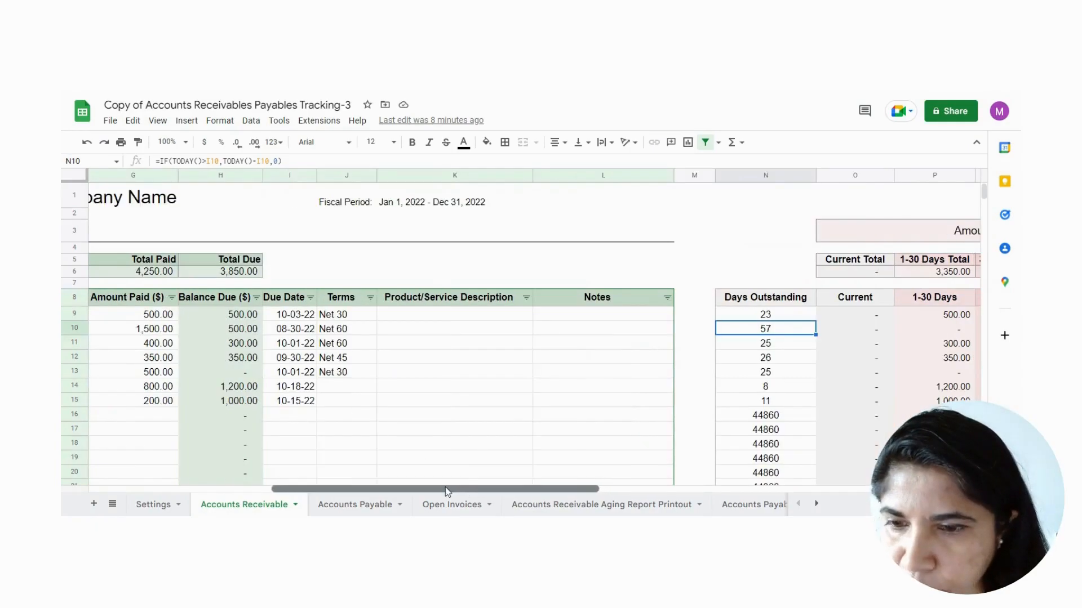
{"action": "left_click", "coordinate": [300, 332]}
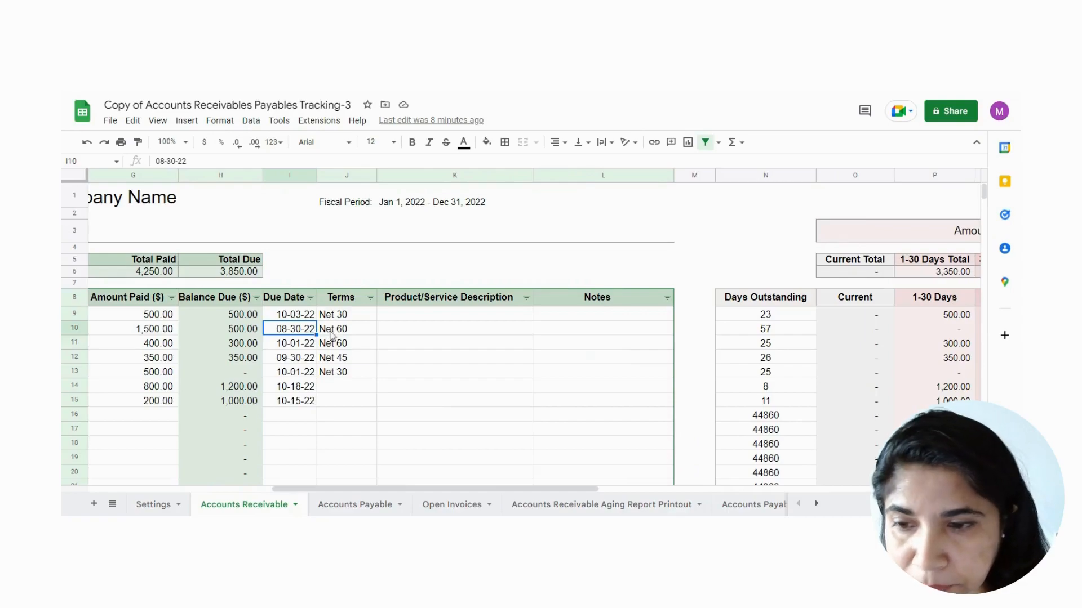
{"action": "left_click", "coordinate": [250, 332]}
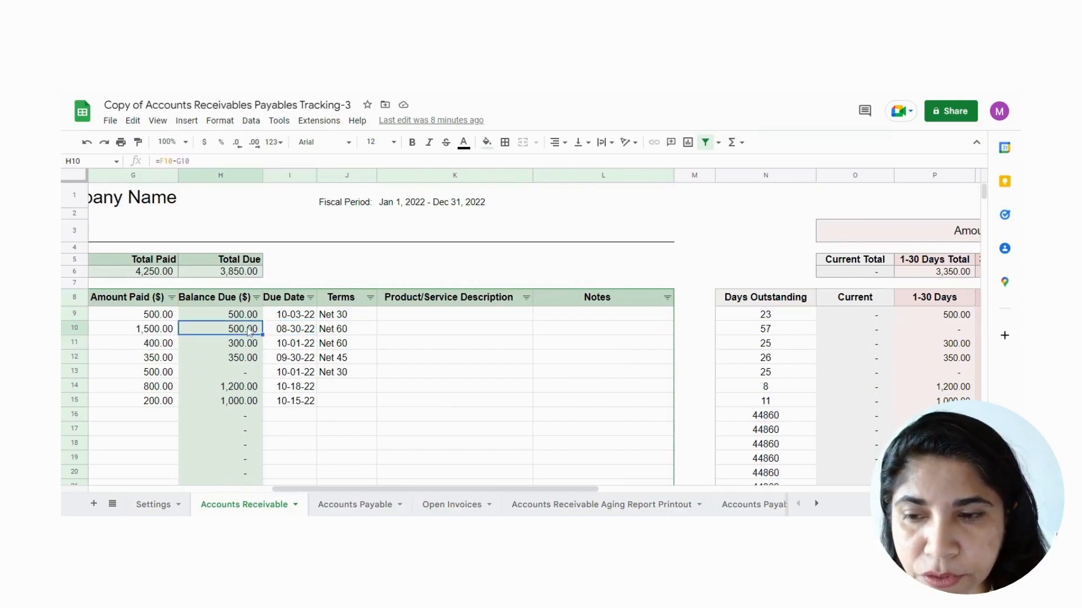
{"action": "left_click_drag", "start_coordinate": [509, 490], "coordinate": [645, 489]}
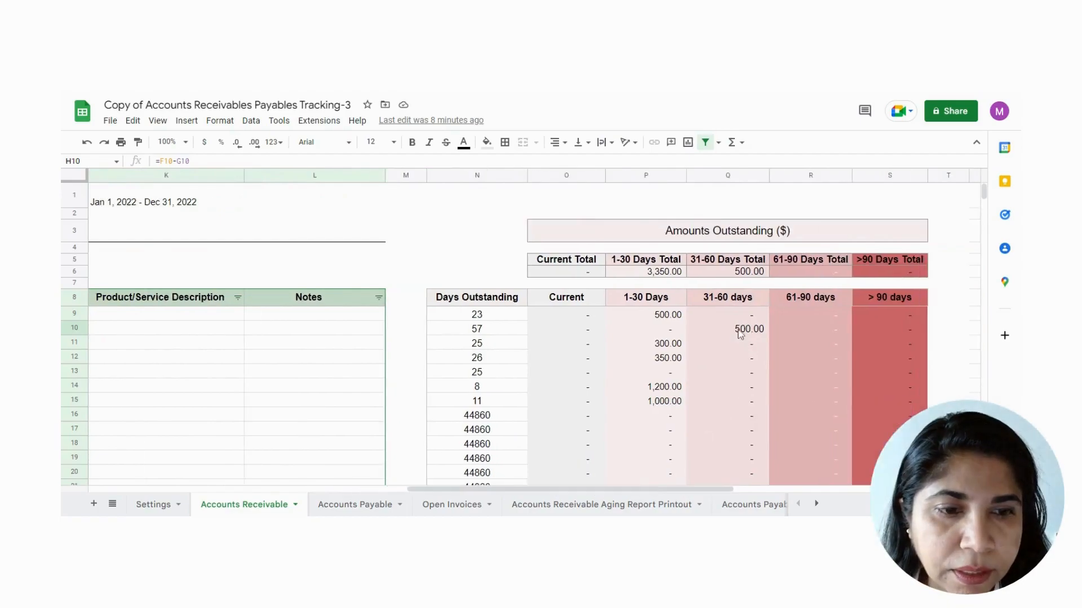
{"action": "left_click", "coordinate": [739, 331]}
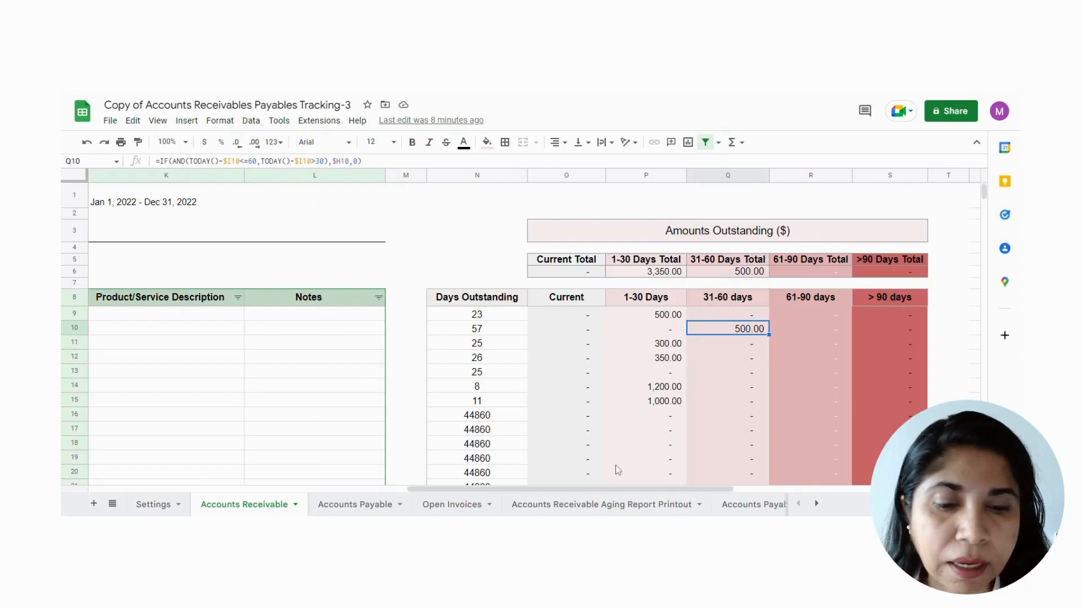
Compare row 14's balance due and due date with its amount in the 1-30 Days aging column.
{"action": "left_click_drag", "start_coordinate": [616, 493], "coordinate": [482, 492]}
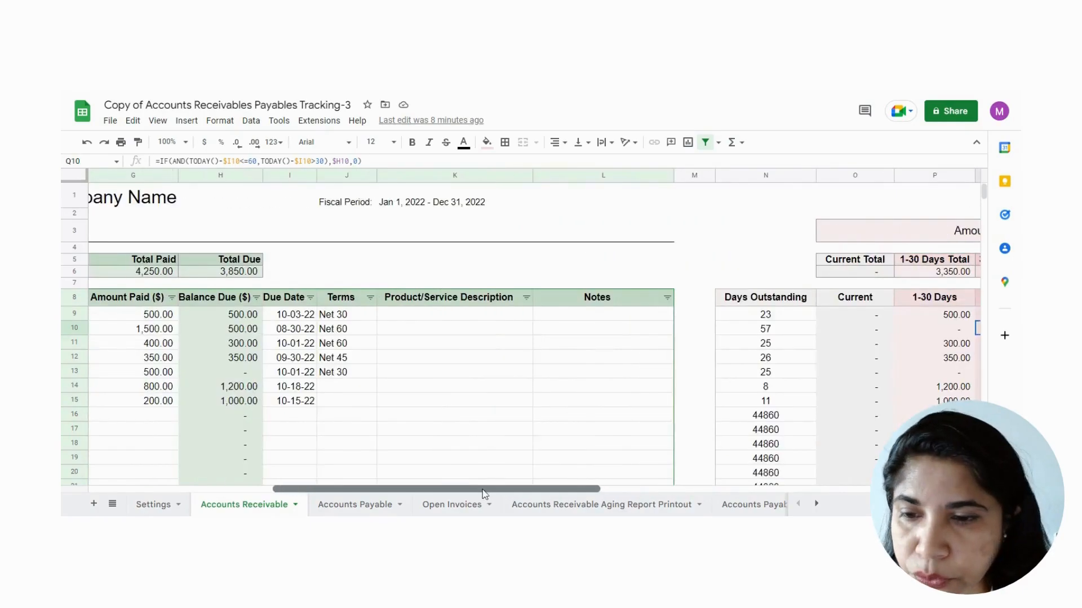
{"action": "left_click", "coordinate": [253, 389]}
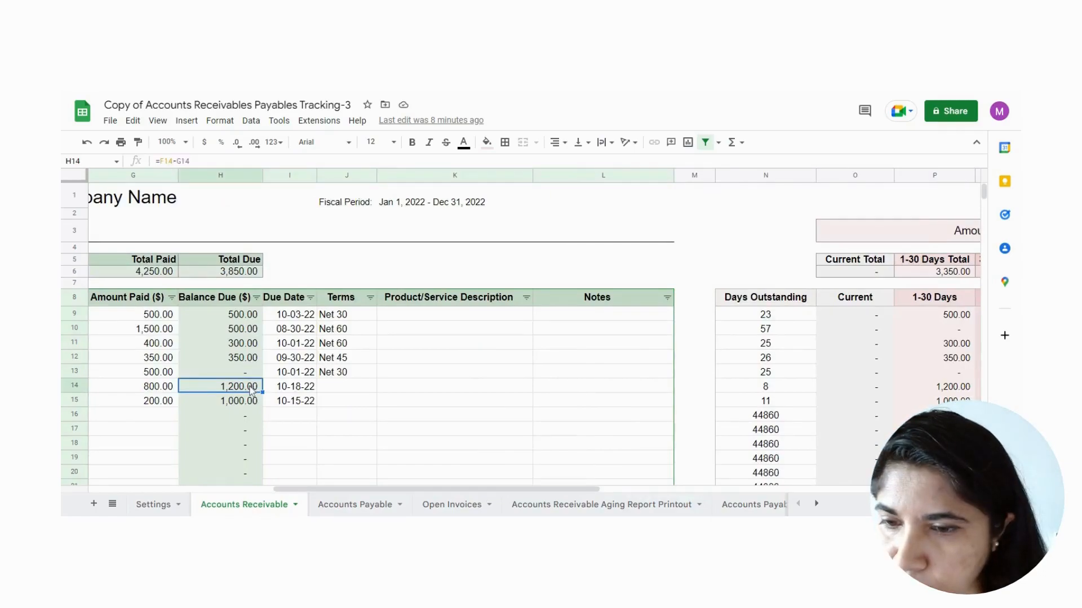
{"action": "left_click", "coordinate": [289, 387]}
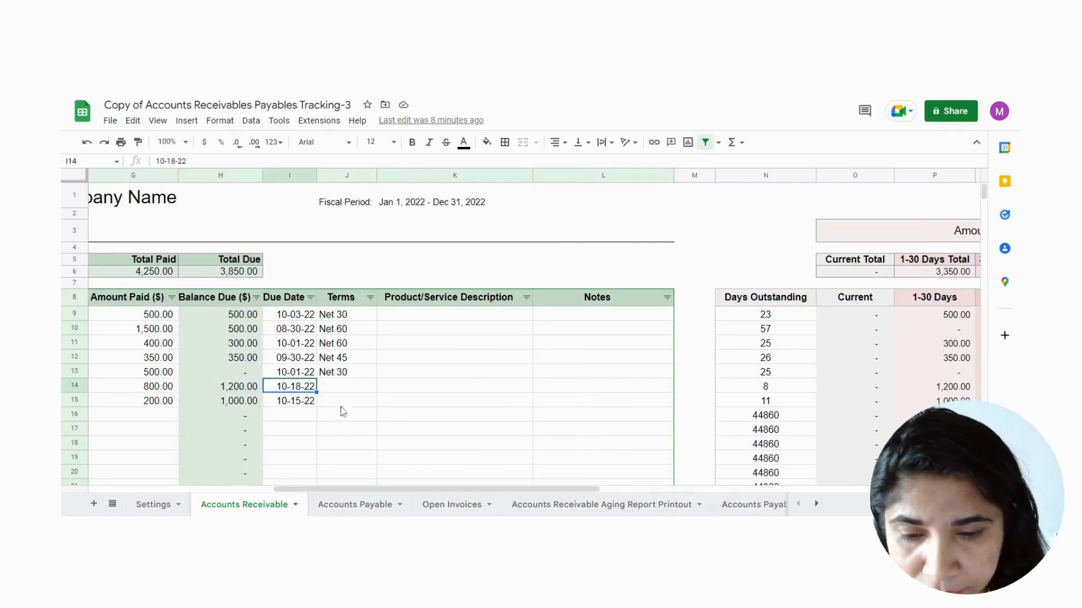
{"action": "left_click_drag", "start_coordinate": [445, 489], "coordinate": [496, 490]}
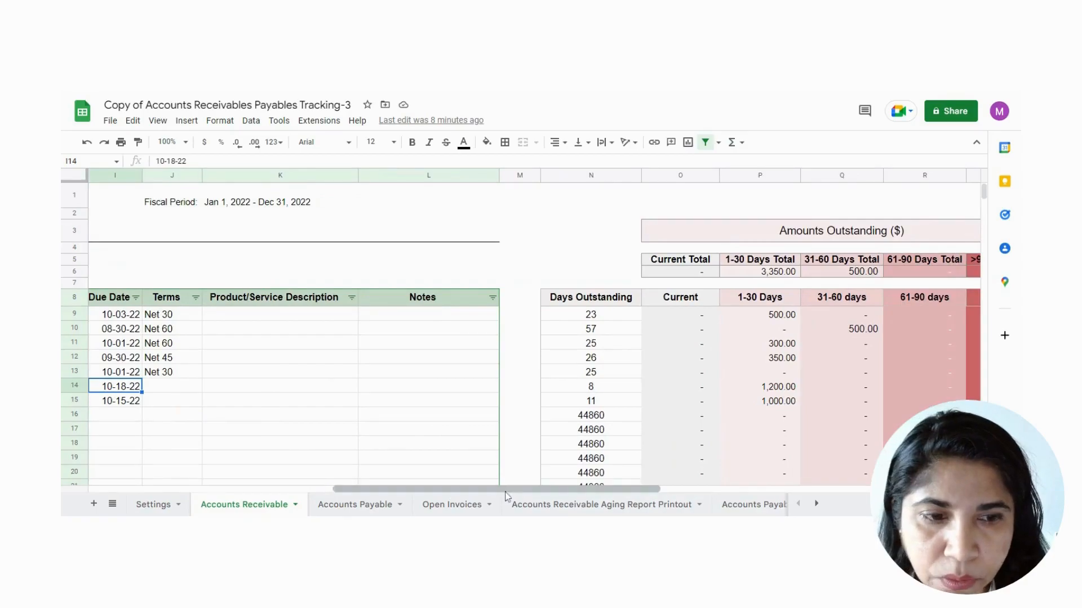
{"action": "left_click", "coordinate": [767, 388]}
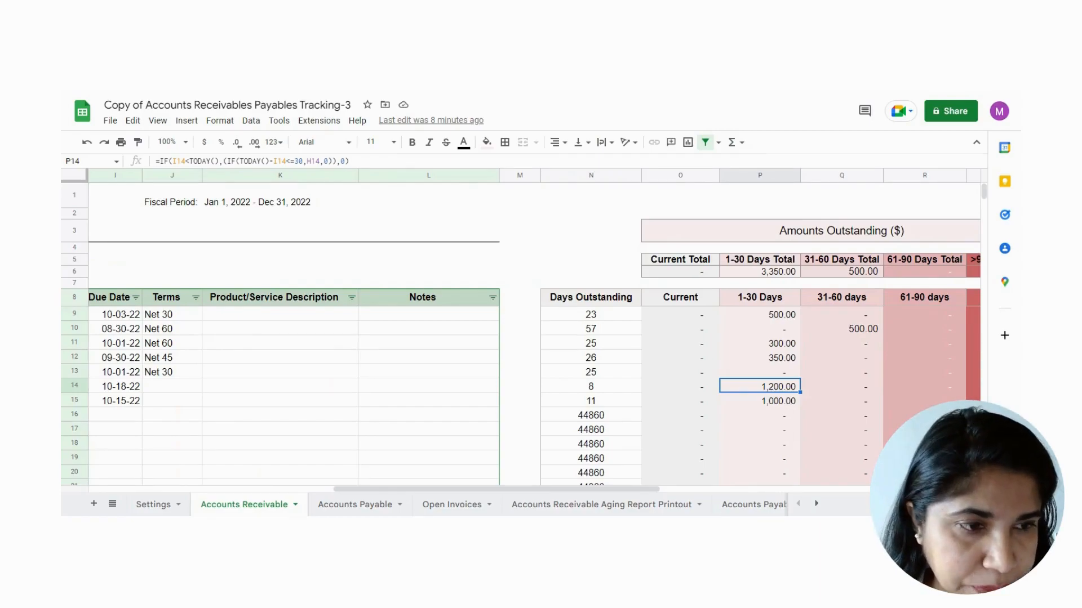
Inspect row 14's aging formulas in the 31-60 days, 61-90 days and > 90 days columns.
{"action": "left_click_drag", "start_coordinate": [646, 493], "coordinate": [694, 493]}
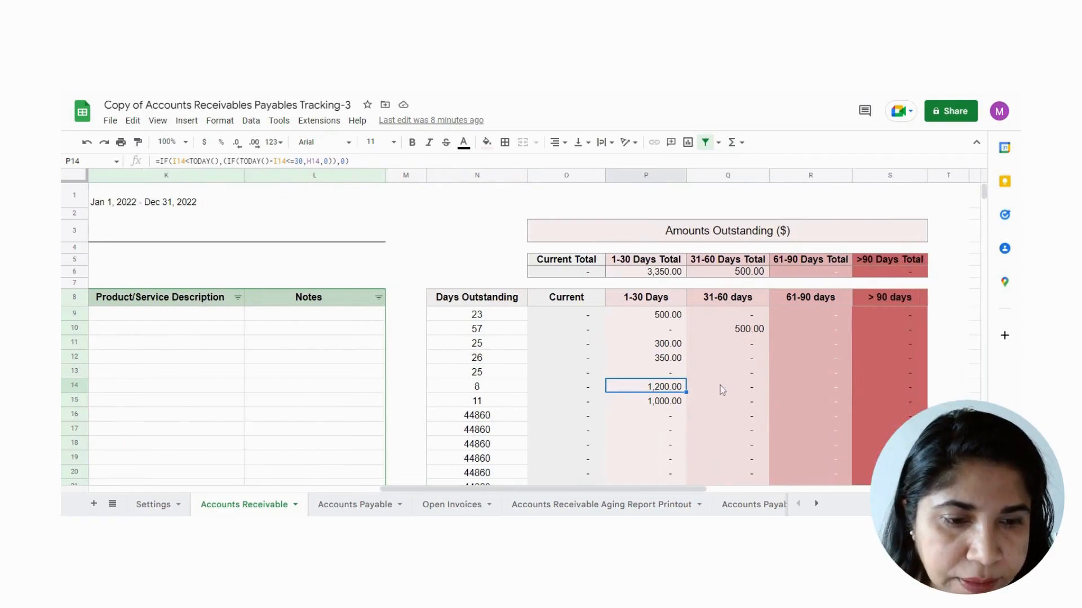
{"action": "left_click", "coordinate": [726, 388]}
{"action": "left_click", "coordinate": [789, 386]}
{"action": "left_click", "coordinate": [858, 387]}
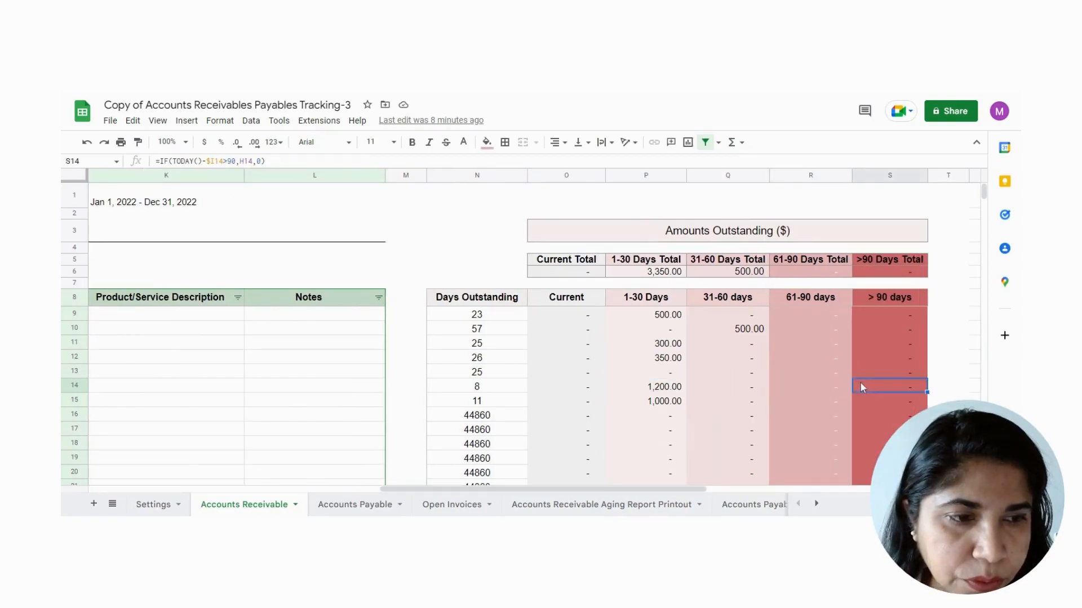
{"action": "left_click", "coordinate": [777, 393]}
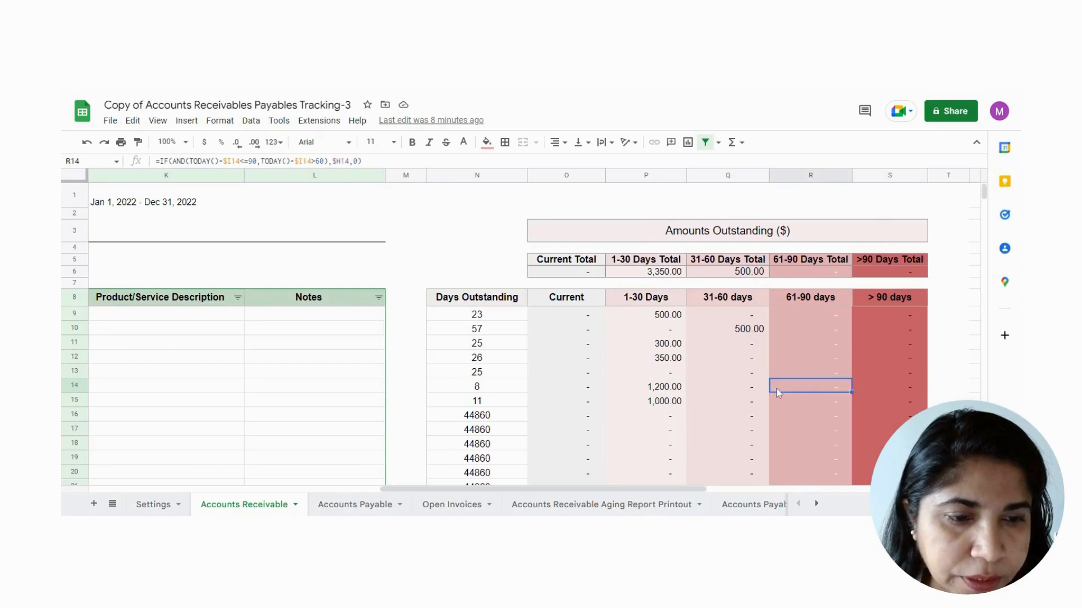
{"action": "left_click", "coordinate": [870, 385]}
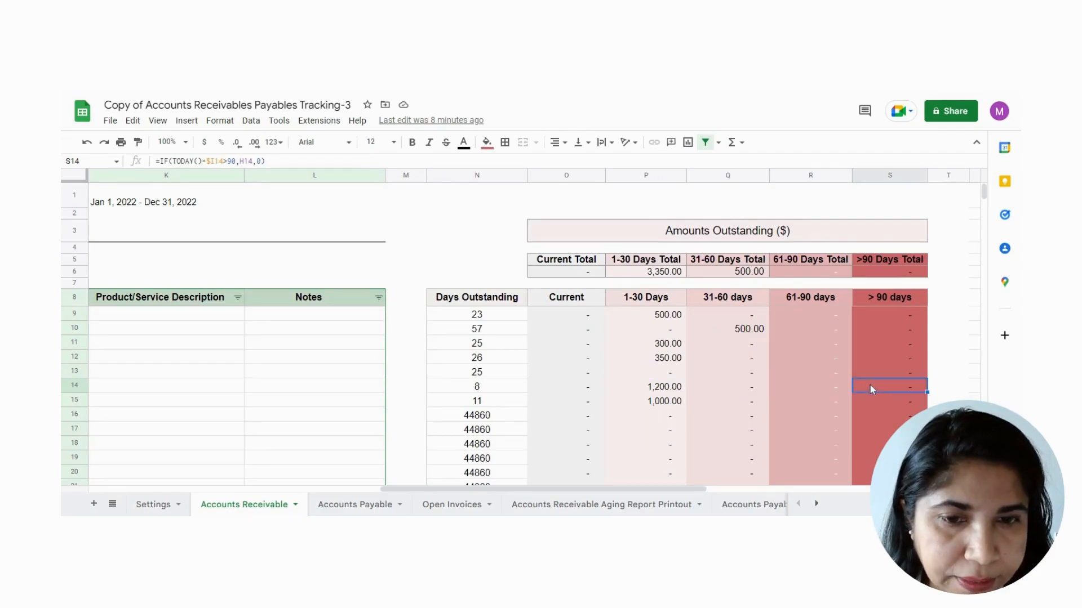
Start a new receivable in row 16 by entering the customer's name and customer ID.
{"action": "left_click_drag", "start_coordinate": [658, 488], "coordinate": [365, 496]}
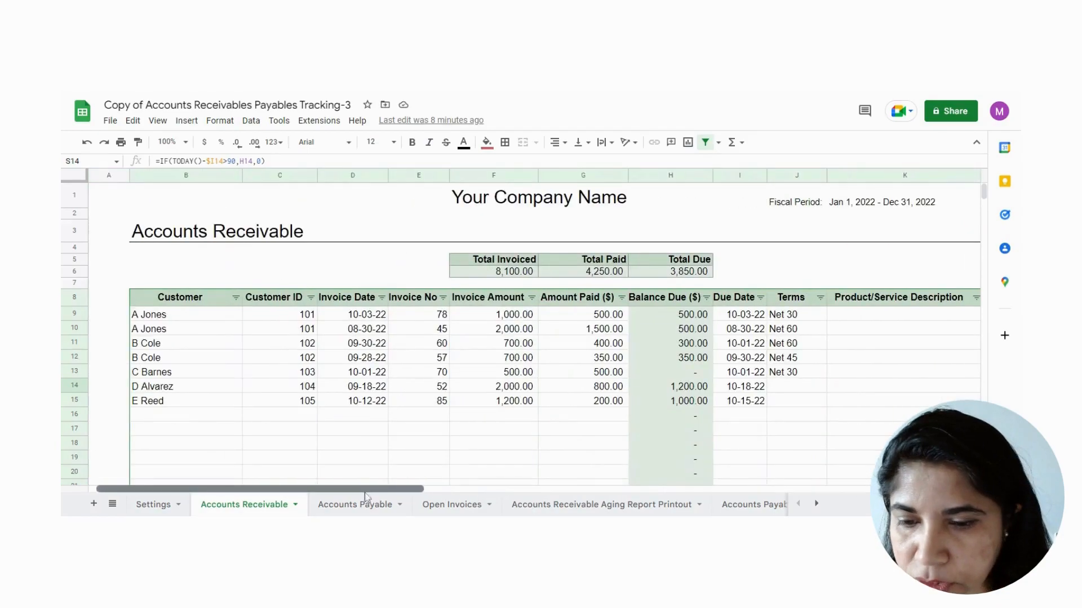
{"action": "left_click", "coordinate": [205, 414]}
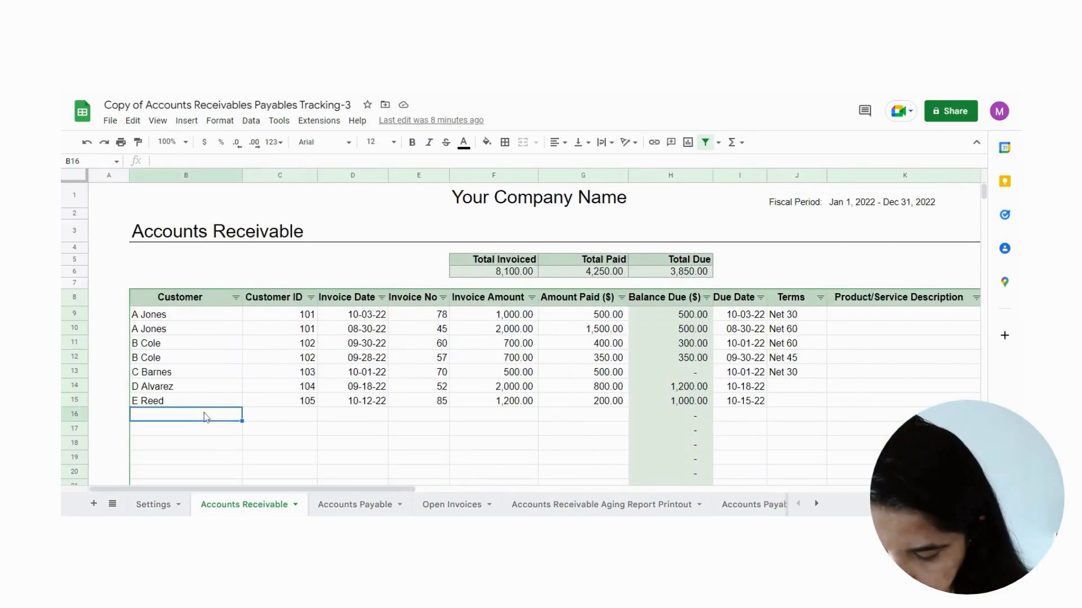
{"action": "type", "text": "F Simmons"}
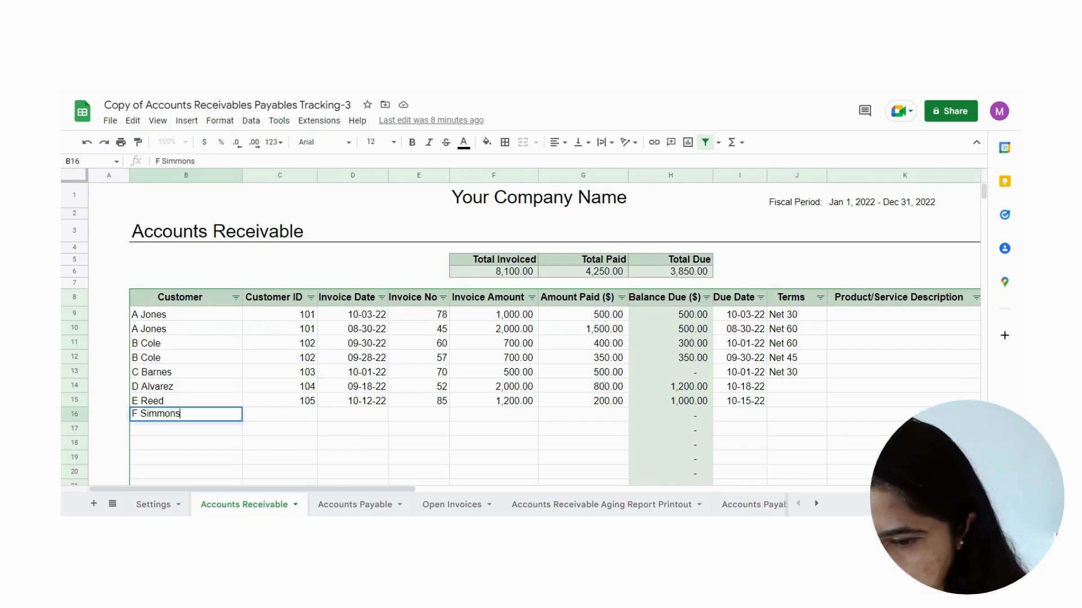
{"action": "key", "text": "Tab"}
{"action": "type", "text": "106"}
{"action": "key", "text": "Tab"}
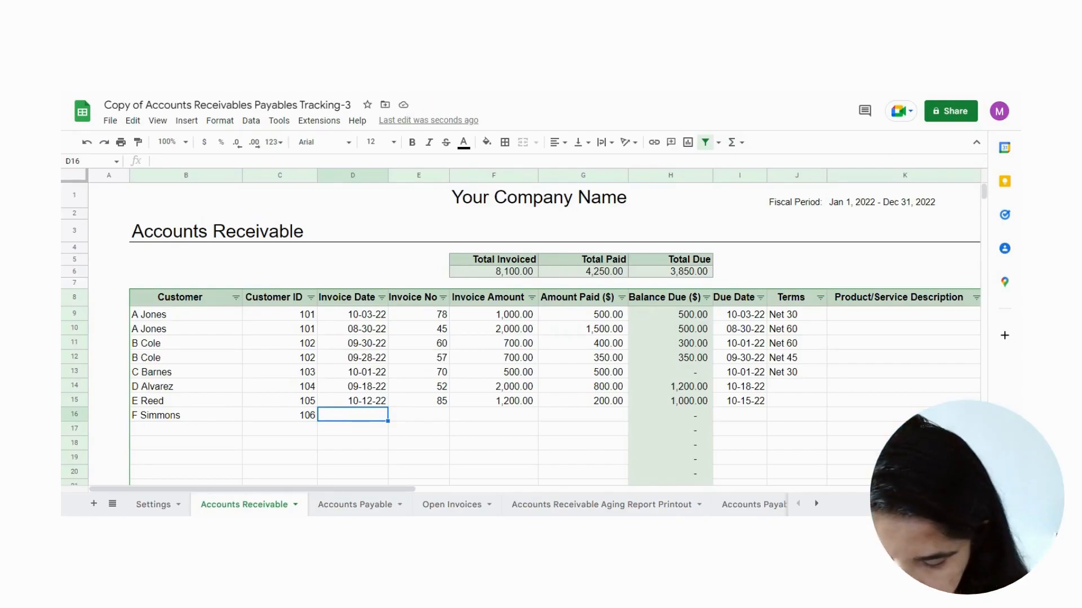
Set the invoice date of the new receivable in row 16 to Oct 26.
{"action": "type", "text": "Oct"}
{"action": "type", "text": " 26"}
{"action": "key", "text": "Return"}
{"action": "key", "text": "Up"}
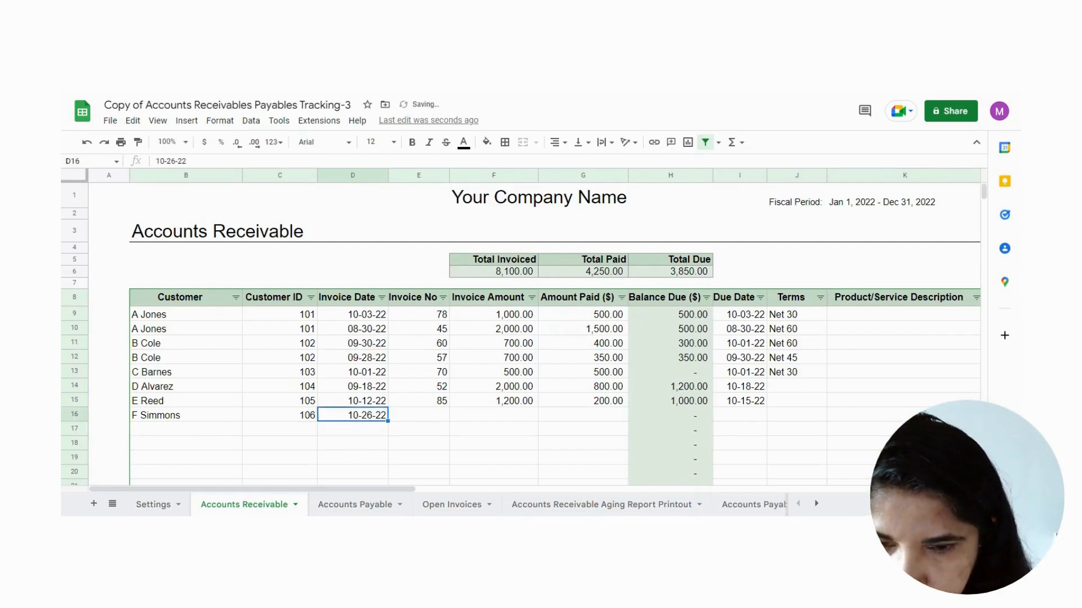
{"action": "key", "text": "Right"}
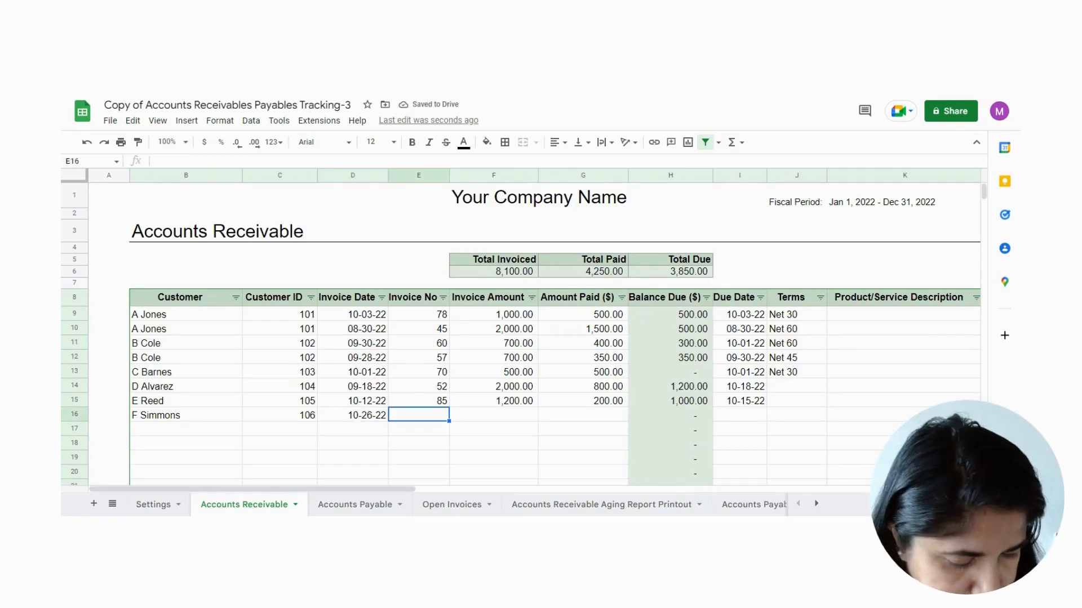
Complete the new receivable in row 16 with invoice number 86, invoice amount 1,500, amount paid 500 and due date Nov 10.
{"action": "type", "text": "86"}
{"action": "key", "text": "Tab"}
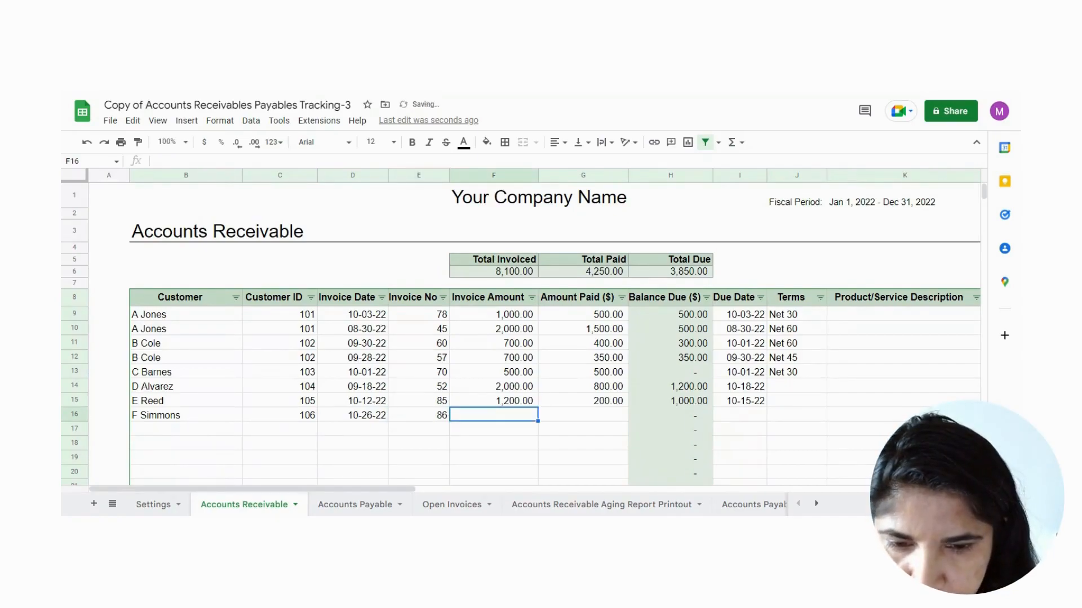
{"action": "type", "text": "1,500"}
{"action": "key", "text": "Tab"}
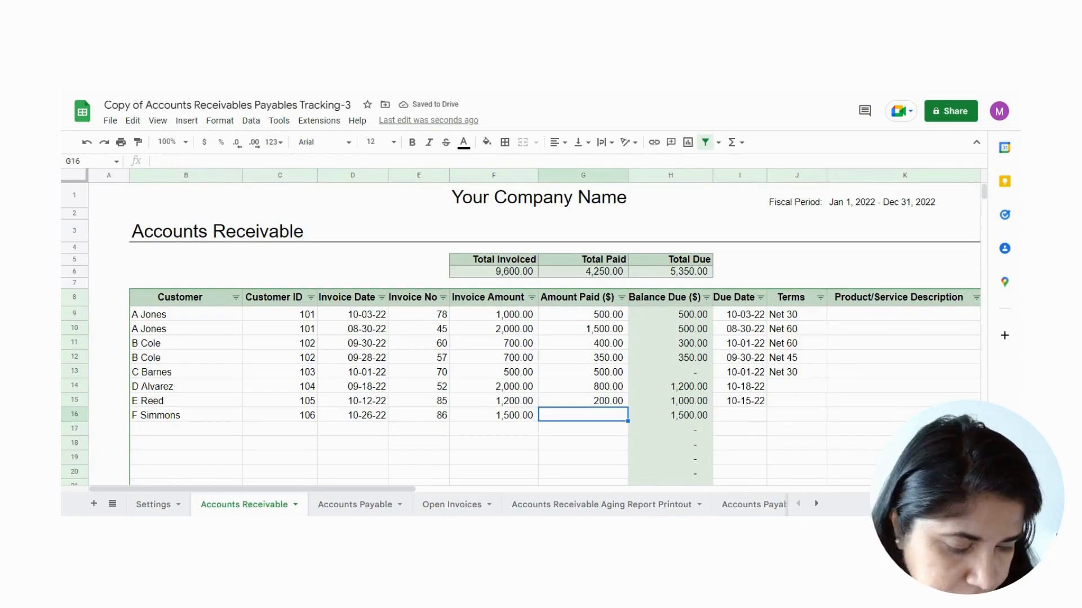
{"action": "type", "text": "500"}
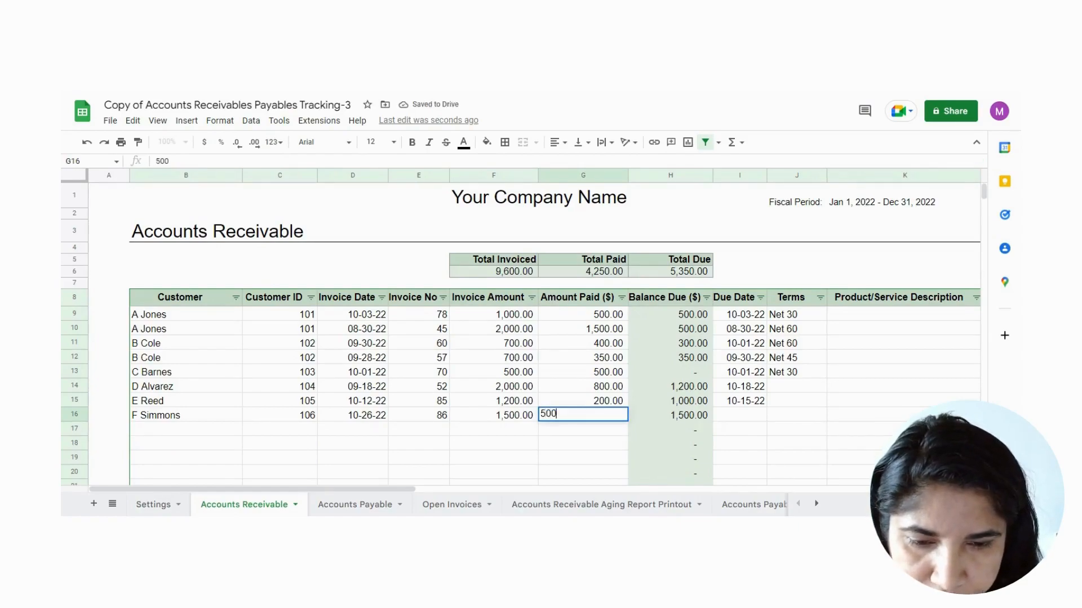
{"action": "key", "text": "Tab"}
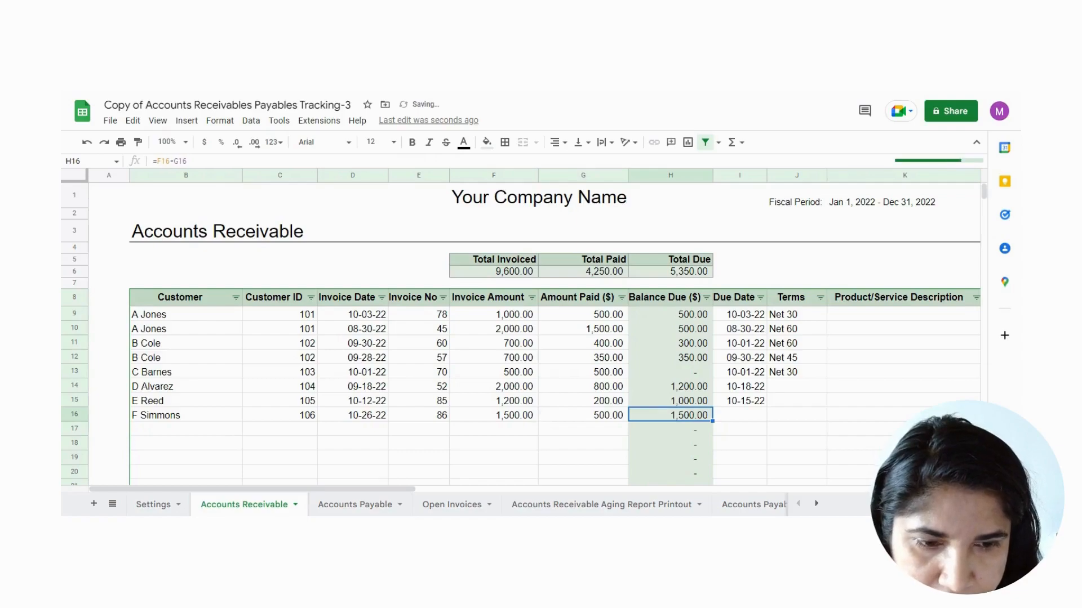
{"action": "left_click", "coordinate": [731, 417]}
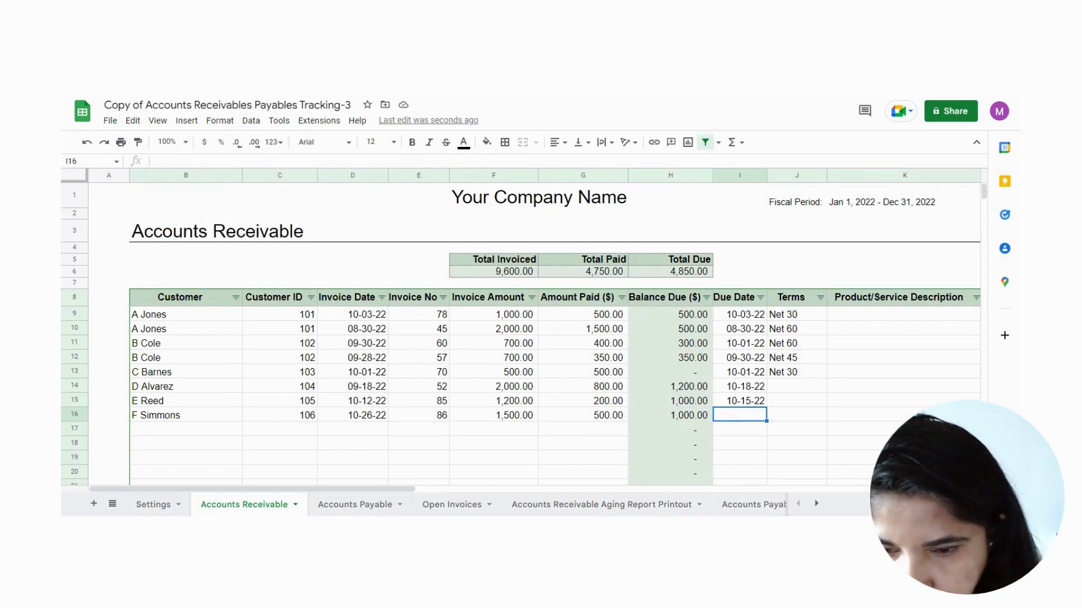
{"action": "type", "text": "Nov 10"}
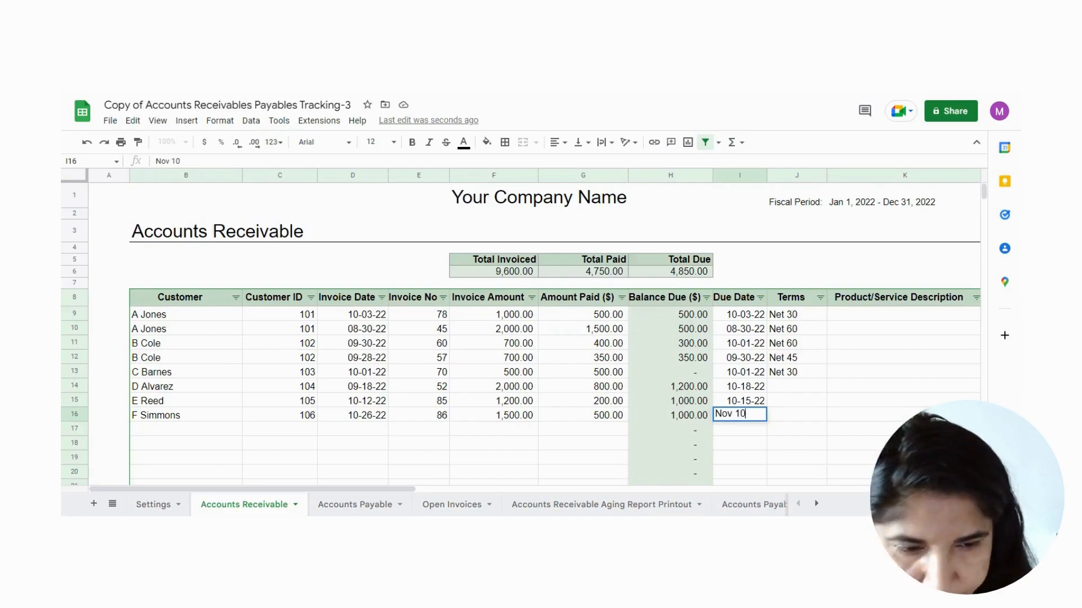
{"action": "key", "text": "Return"}
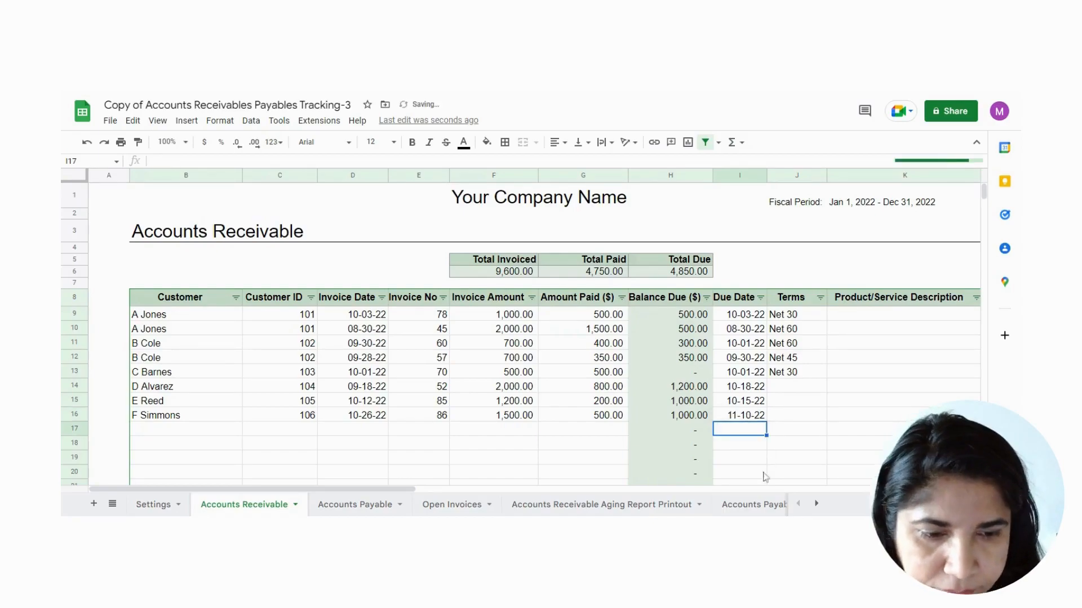
Check row 16's formula in the Current aging column against its balance due and due date.
{"action": "left_click_drag", "start_coordinate": [389, 493], "coordinate": [654, 507]}
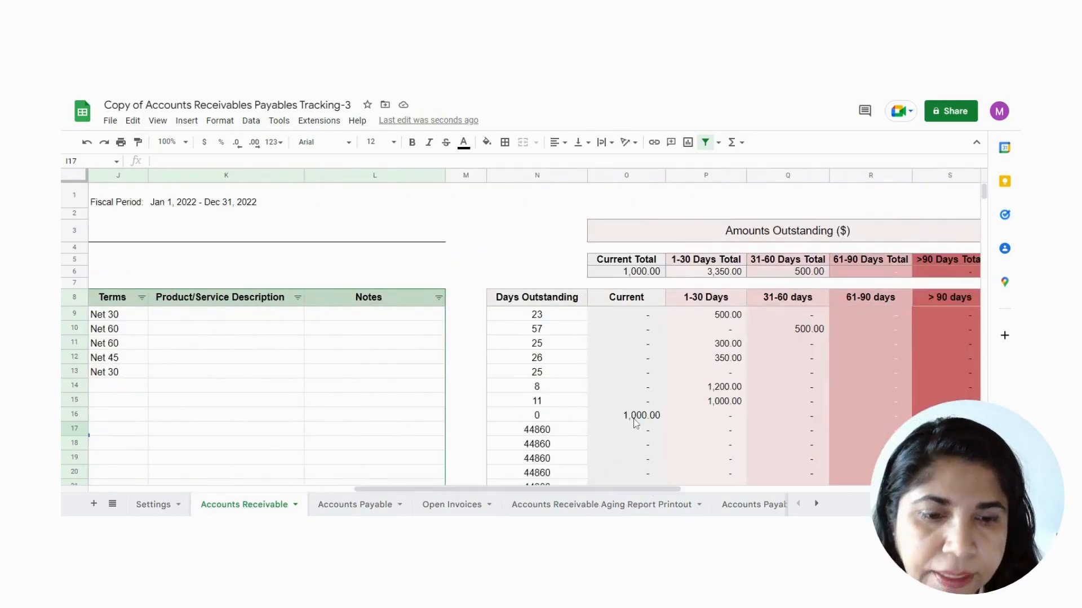
{"action": "left_click", "coordinate": [636, 419]}
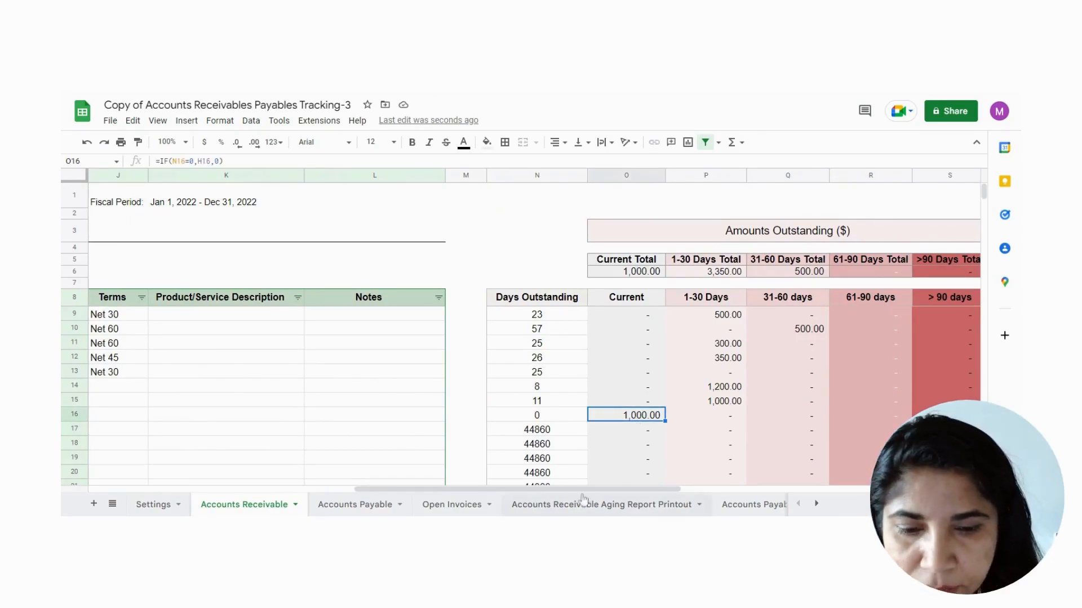
{"action": "left_click_drag", "start_coordinate": [587, 492], "coordinate": [535, 493]}
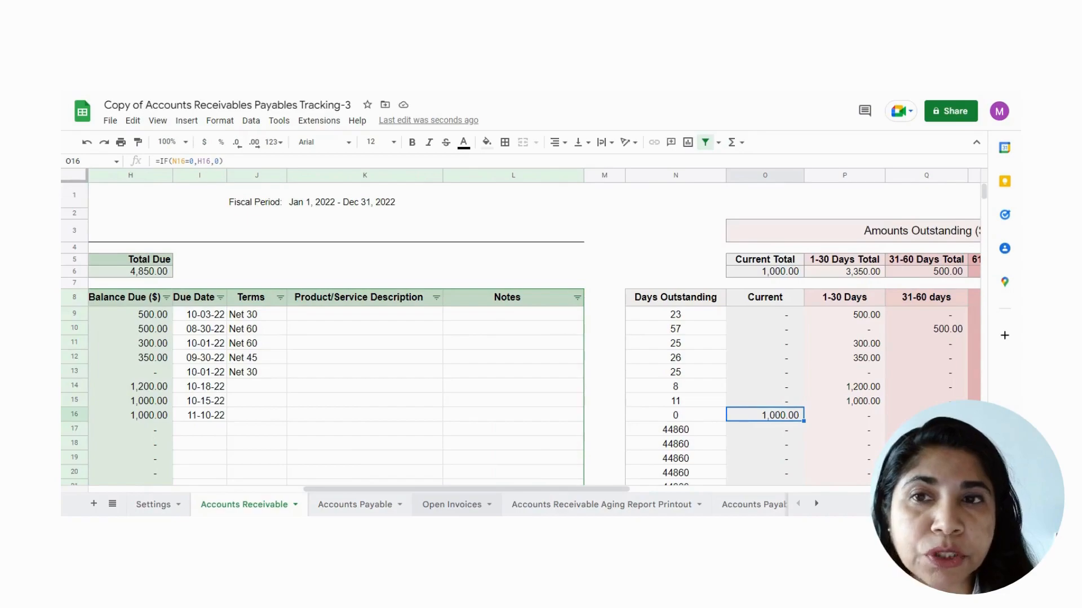
Check the new invoice's customer, invoice amount, amount paid and balance due in row 12 of the Open Invoices sheet.
{"action": "left_click", "coordinate": [458, 510]}
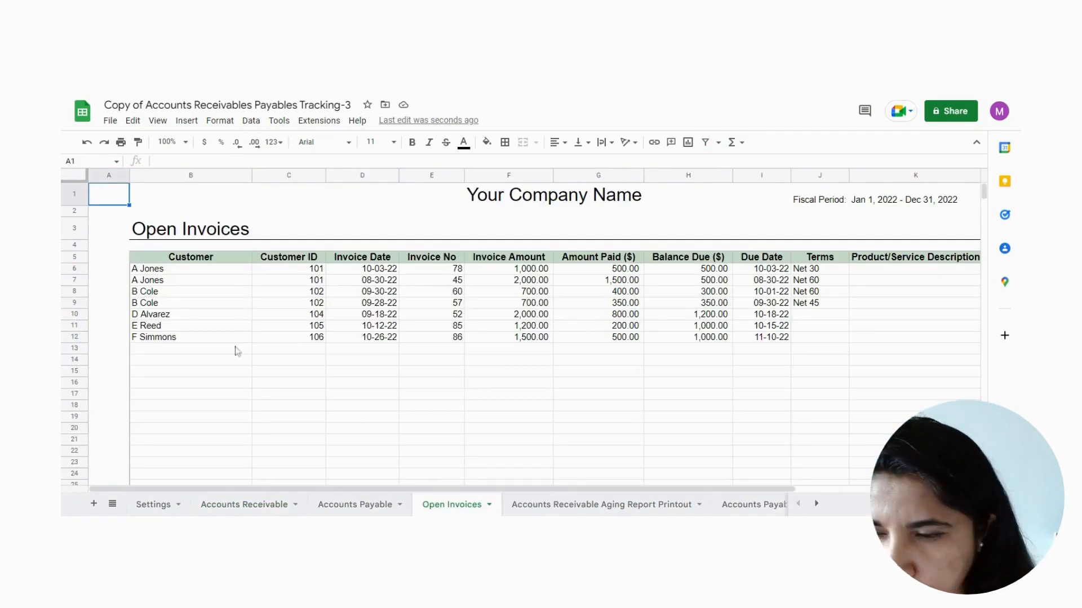
{"action": "left_click", "coordinate": [200, 341]}
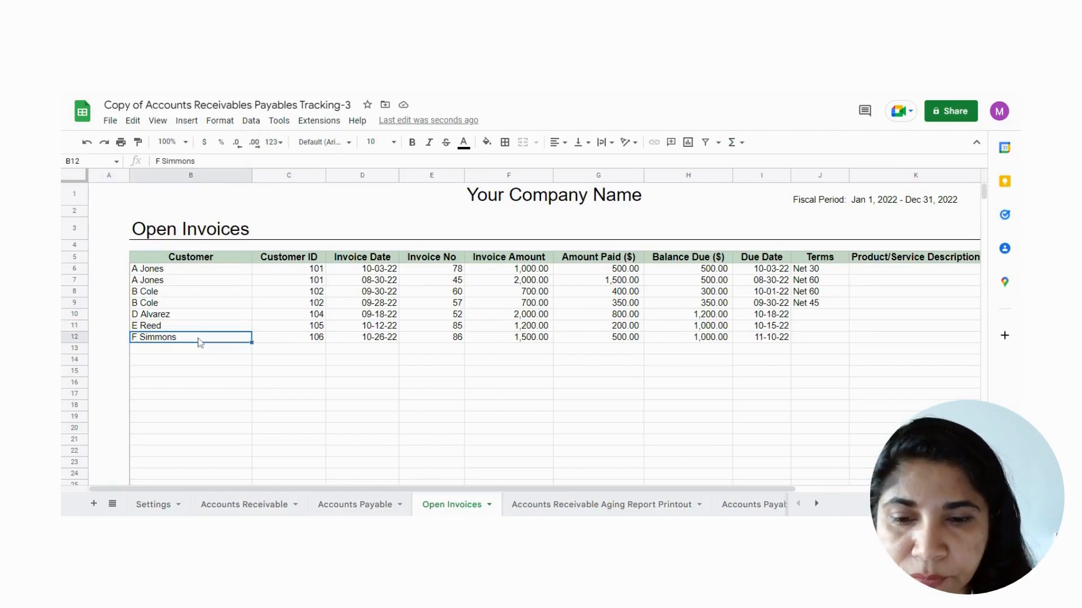
{"action": "left_click", "coordinate": [528, 341]}
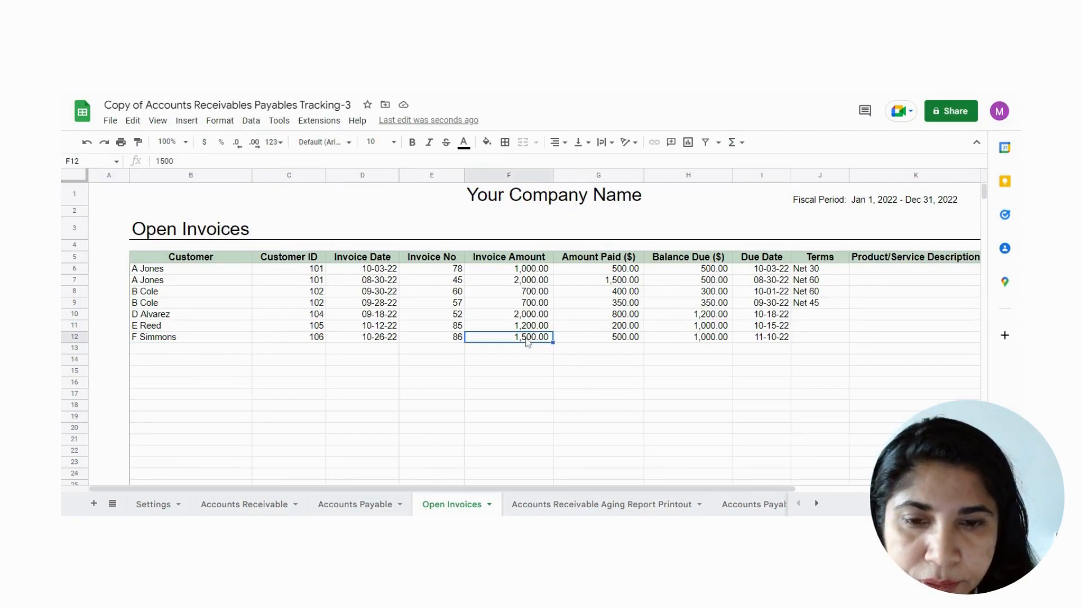
{"action": "left_click", "coordinate": [620, 342]}
{"action": "left_click", "coordinate": [708, 342]}
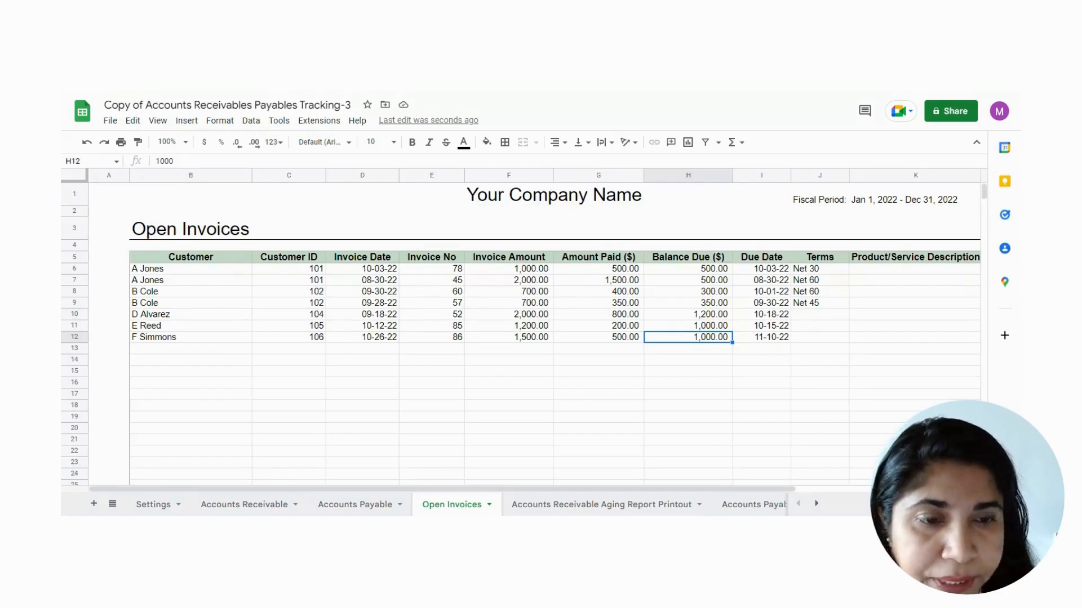
Set the amount paid for row 16 in Accounts Receivable to 1500.
{"action": "left_click", "coordinate": [260, 510]}
{"action": "left_click_drag", "start_coordinate": [549, 488], "coordinate": [414, 488]}
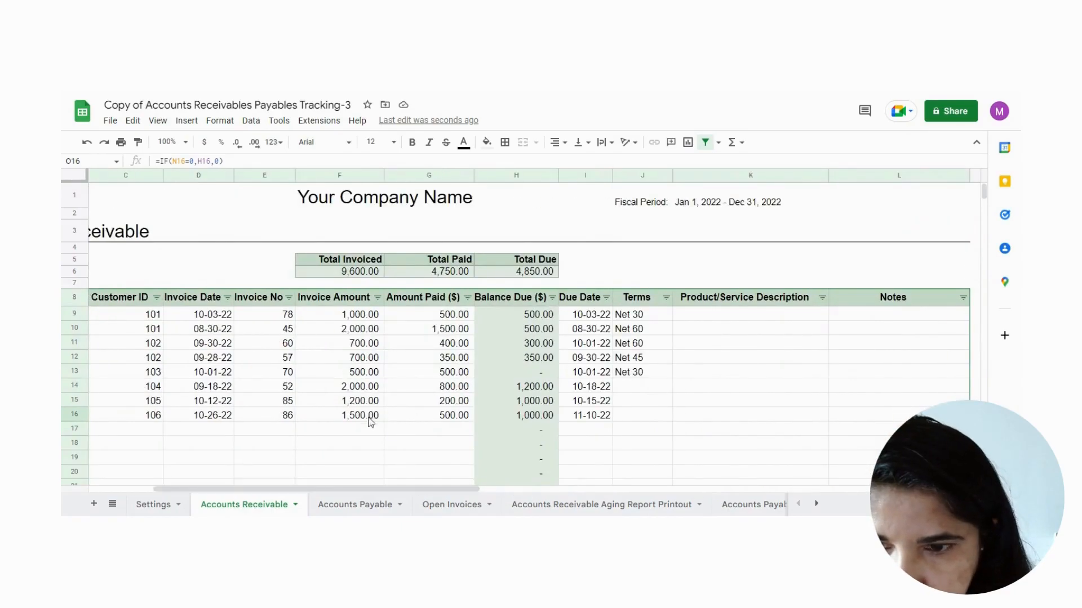
{"action": "left_click", "coordinate": [434, 416]}
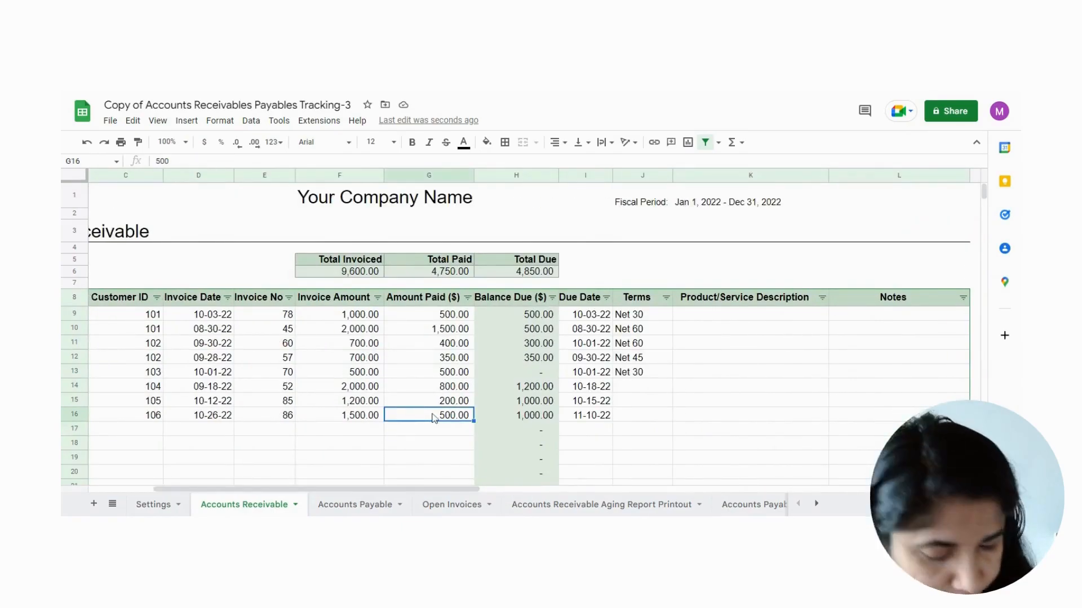
{"action": "type", "text": "1500"}
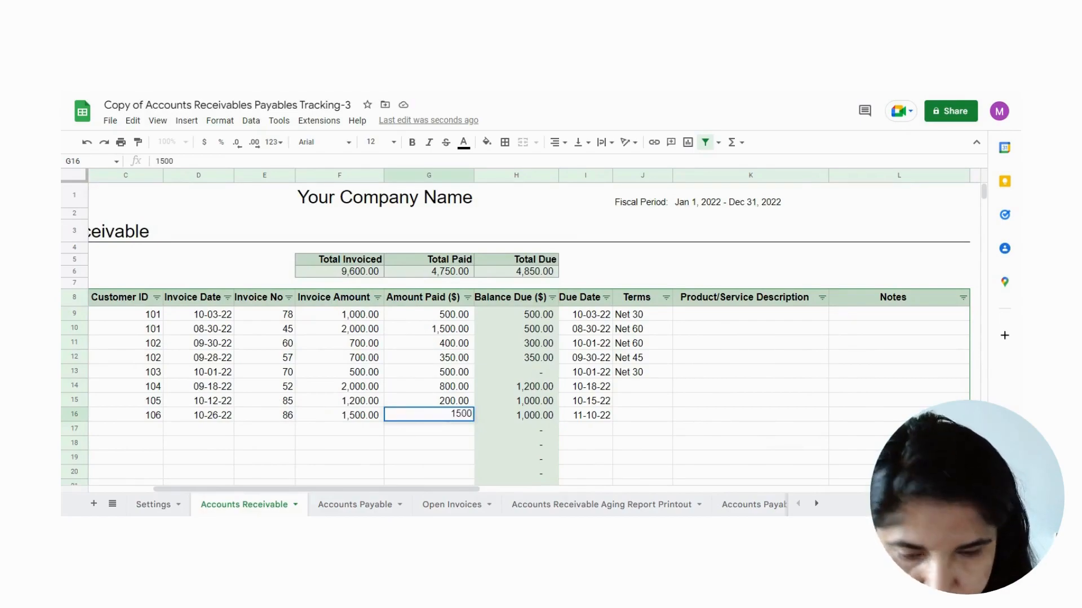
{"action": "key", "text": "Return"}
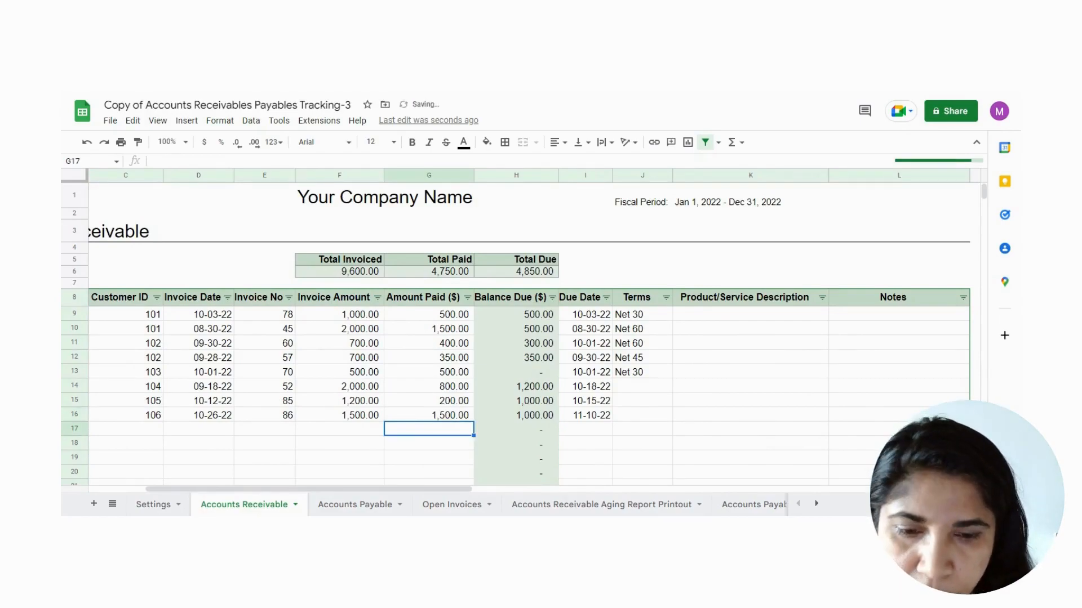
Check row 16's balance due formula and clear the row's due date.
{"action": "left_click", "coordinate": [533, 419]}
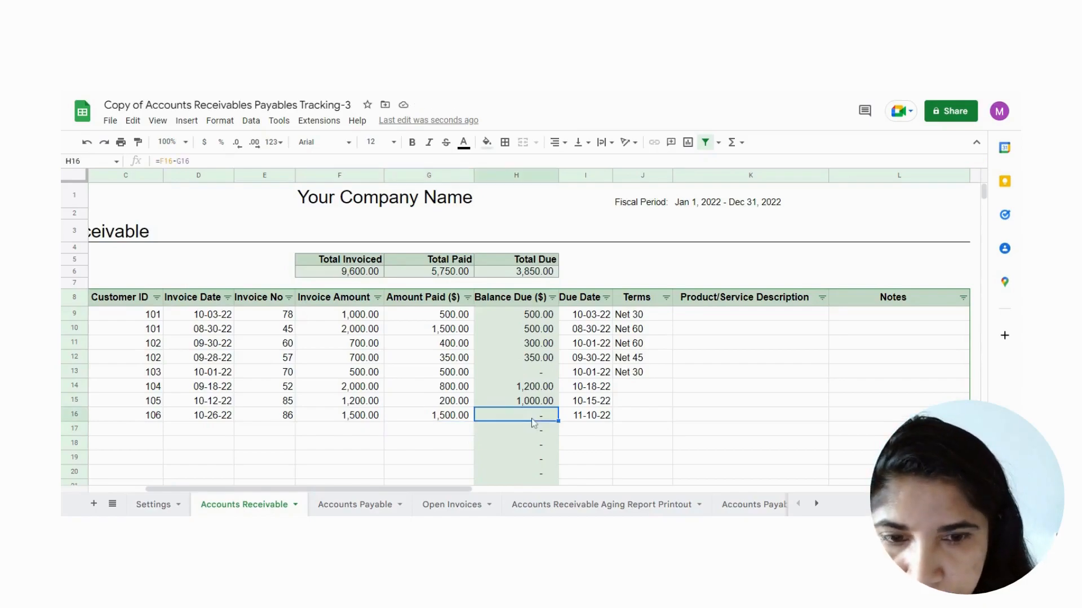
{"action": "left_click", "coordinate": [592, 418]}
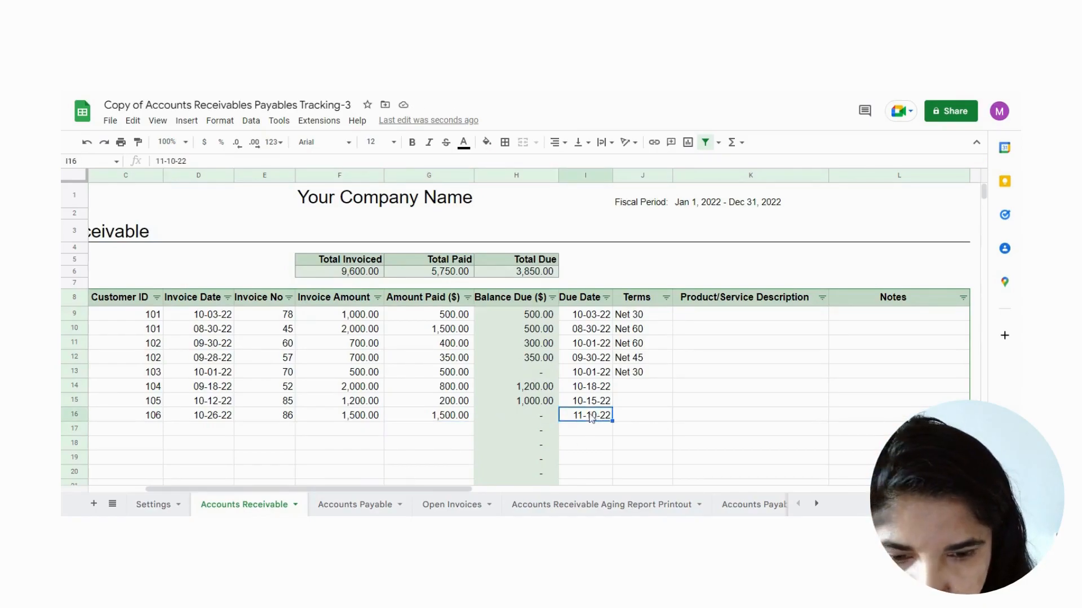
{"action": "key", "text": "Delete"}
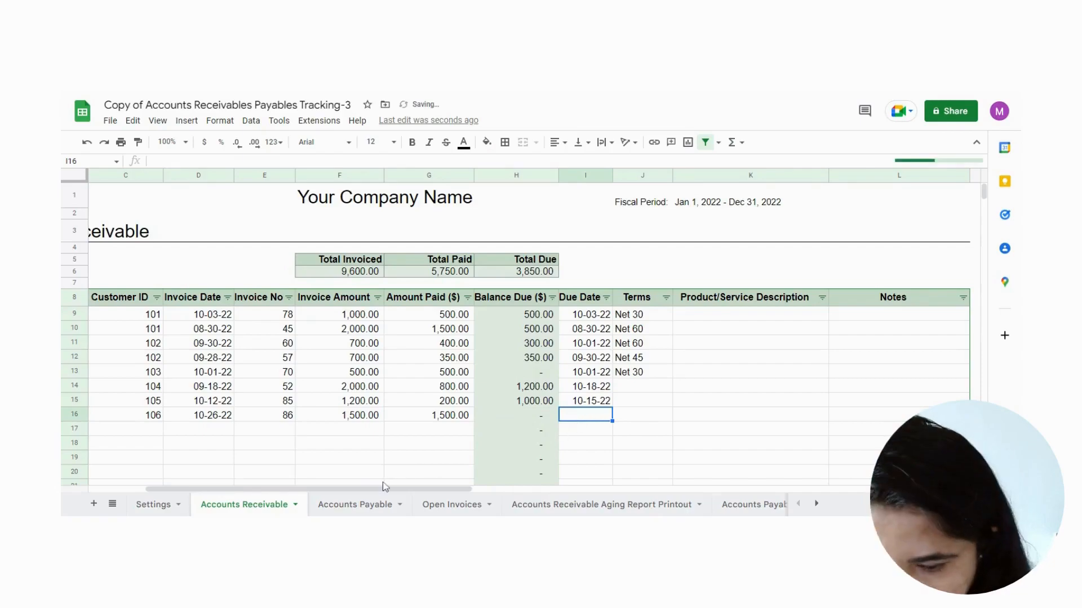
Examine row 12 of the Open Invoices sheet and go through the customers listed in rows 6 to 11.
{"action": "left_click", "coordinate": [432, 506]}
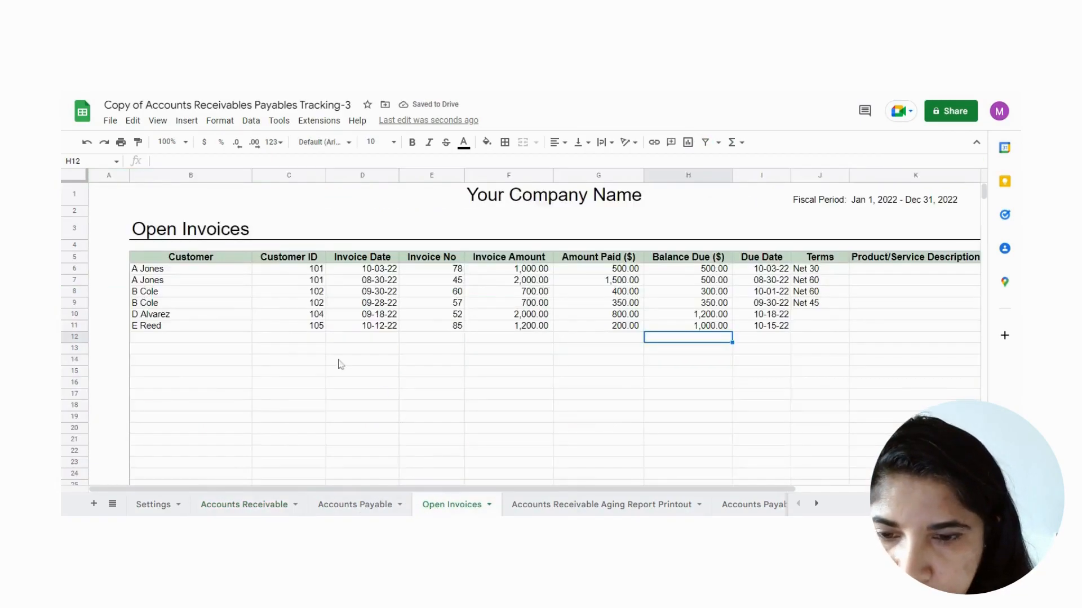
{"action": "left_click", "coordinate": [162, 340]}
{"action": "left_click", "coordinate": [280, 340]}
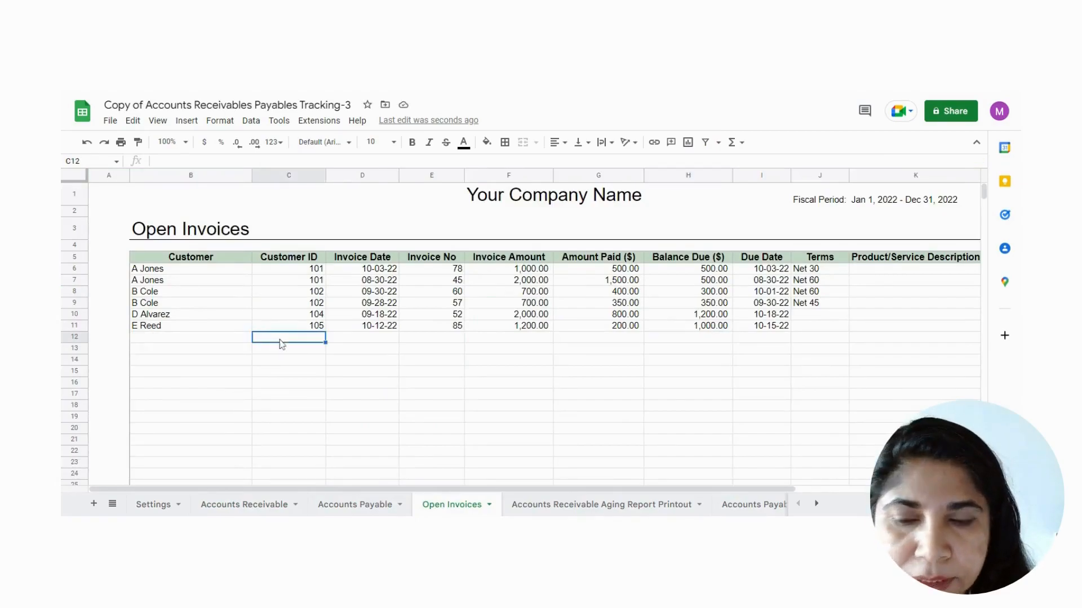
{"action": "left_click", "coordinate": [221, 341]}
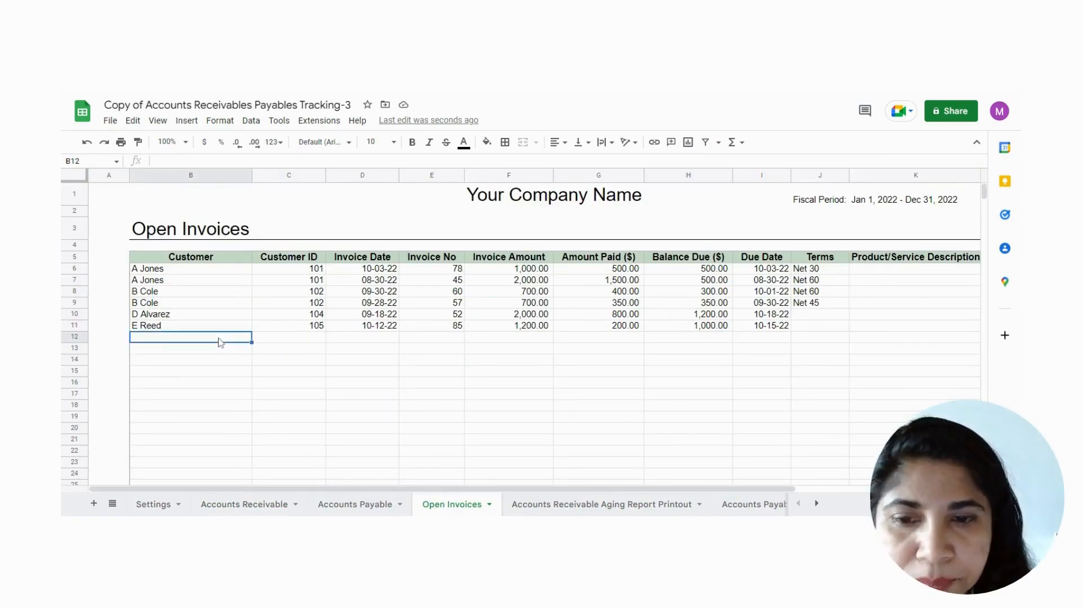
{"action": "left_click", "coordinate": [181, 270]}
{"action": "left_click", "coordinate": [183, 280]}
{"action": "left_click", "coordinate": [181, 294]}
{"action": "left_click", "coordinate": [180, 304]}
{"action": "left_click", "coordinate": [180, 316]}
{"action": "left_click", "coordinate": [182, 328]}
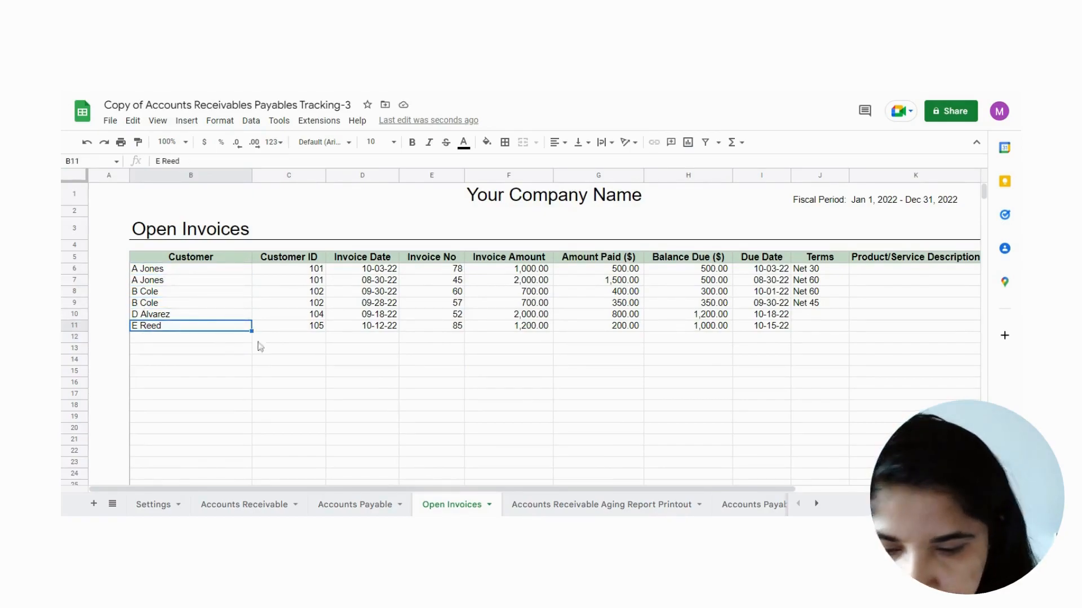
Inspect the Total Invoiced, Total Paid and Total Due formulas on the Accounts Payable sheet.
{"action": "left_click", "coordinate": [347, 506]}
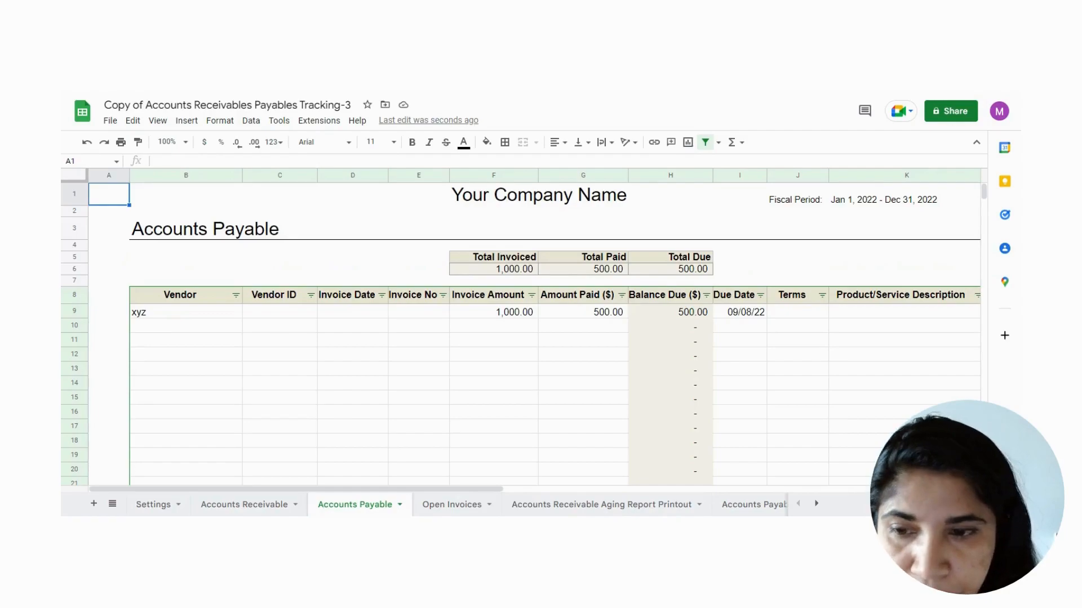
{"action": "left_click", "coordinate": [504, 272]}
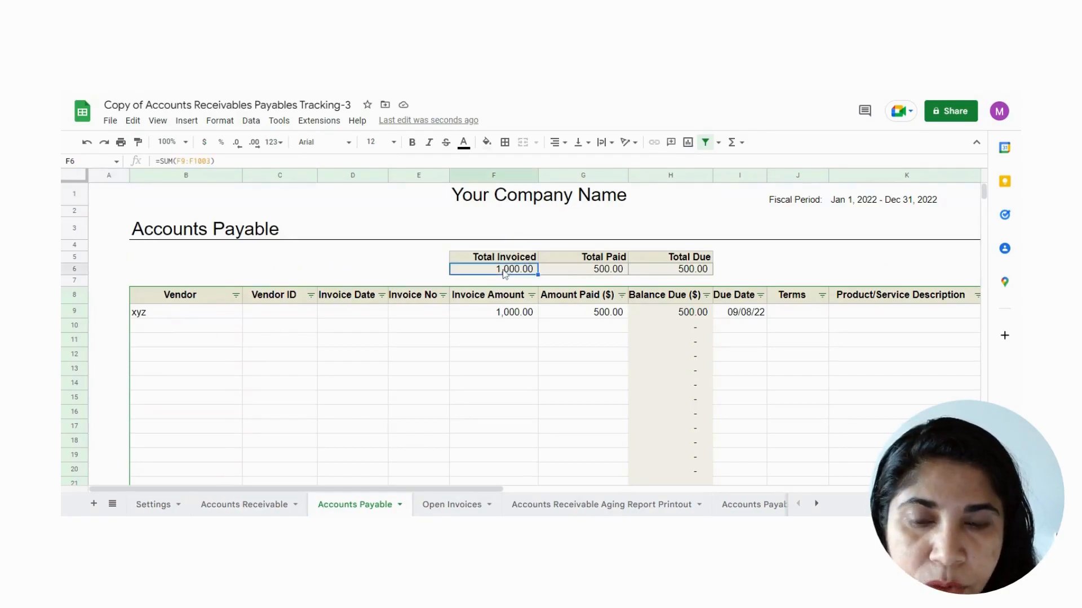
{"action": "left_click", "coordinate": [580, 272]}
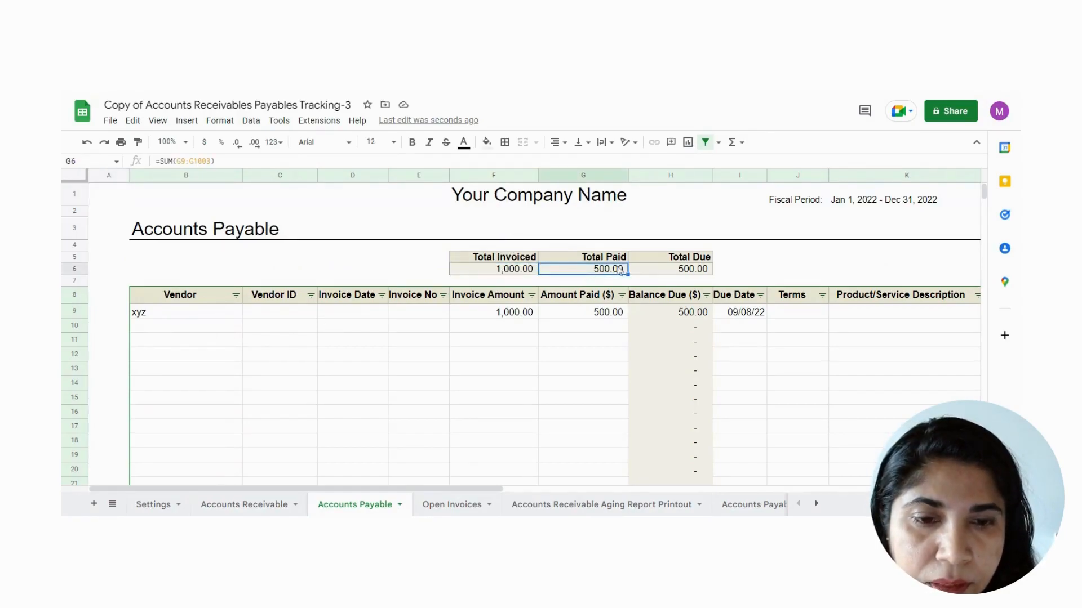
{"action": "left_click", "coordinate": [657, 272]}
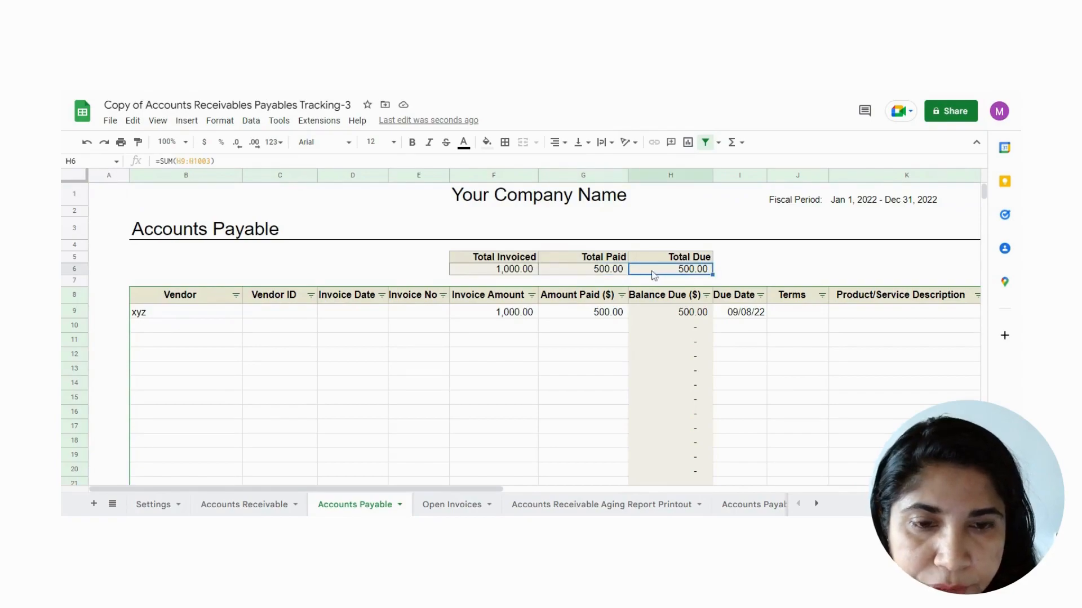
{"action": "left_click", "coordinate": [515, 272]}
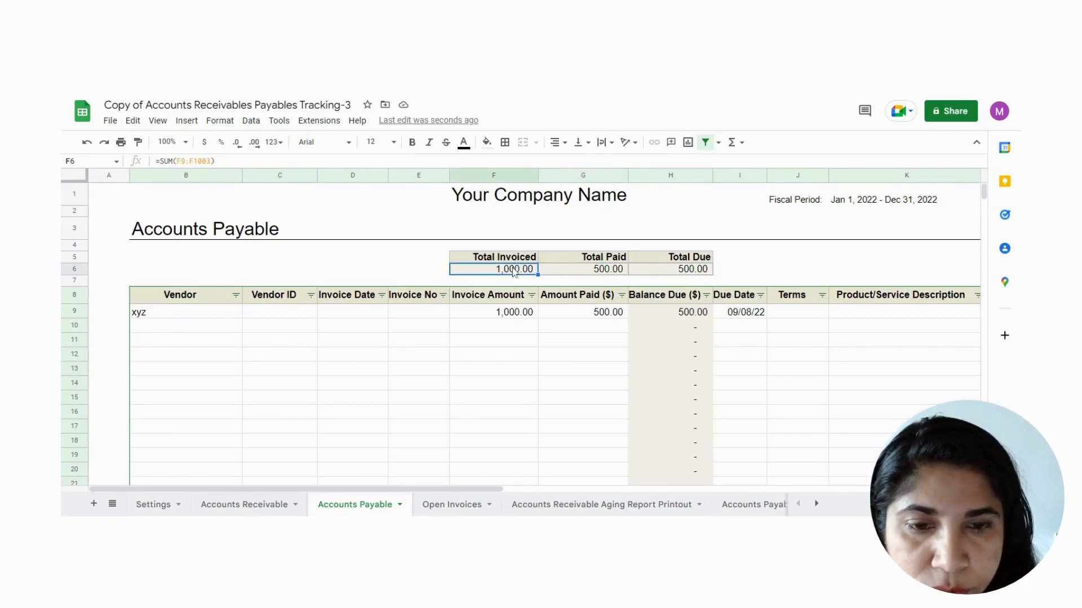
{"action": "left_click", "coordinate": [596, 272]}
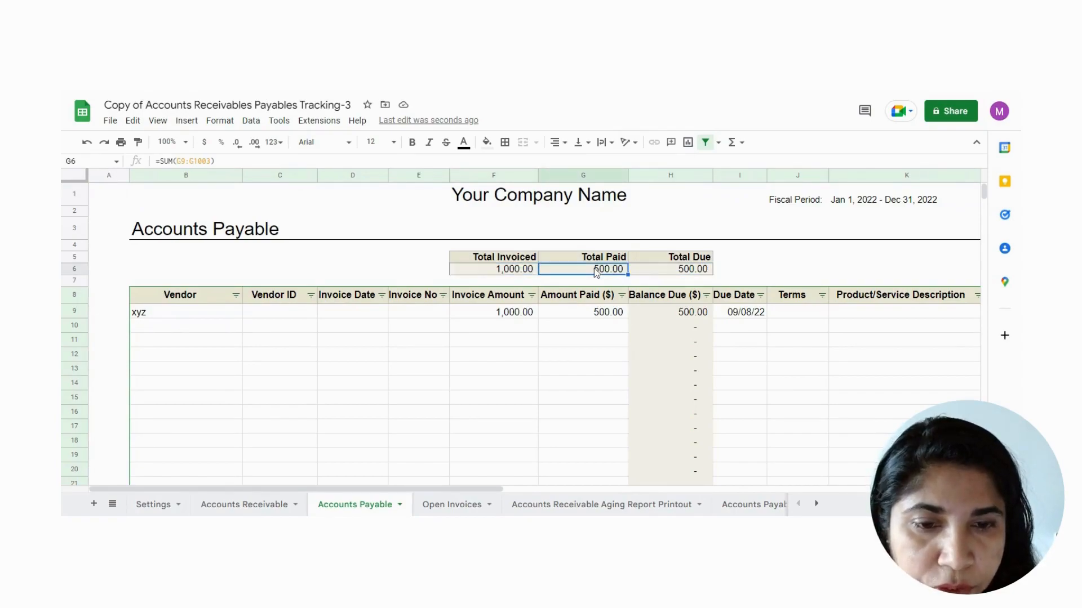
{"action": "left_click", "coordinate": [673, 274]}
Add the vendor ABC carpets in row 10 of Accounts Payable with invoice date Oct 26.
{"action": "left_click", "coordinate": [186, 326]}
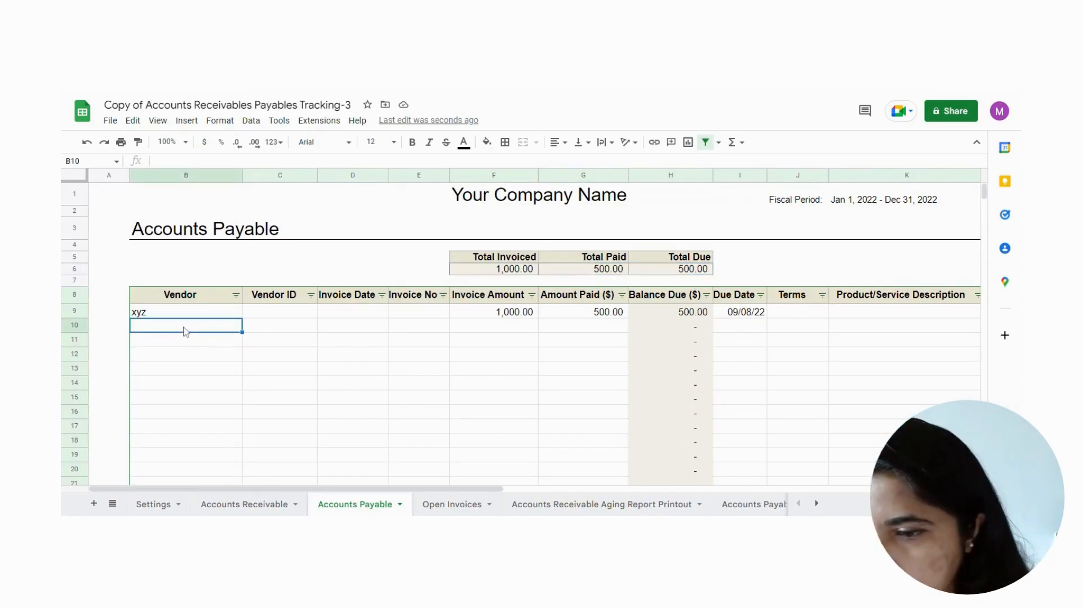
{"action": "type", "text": "ABC"}
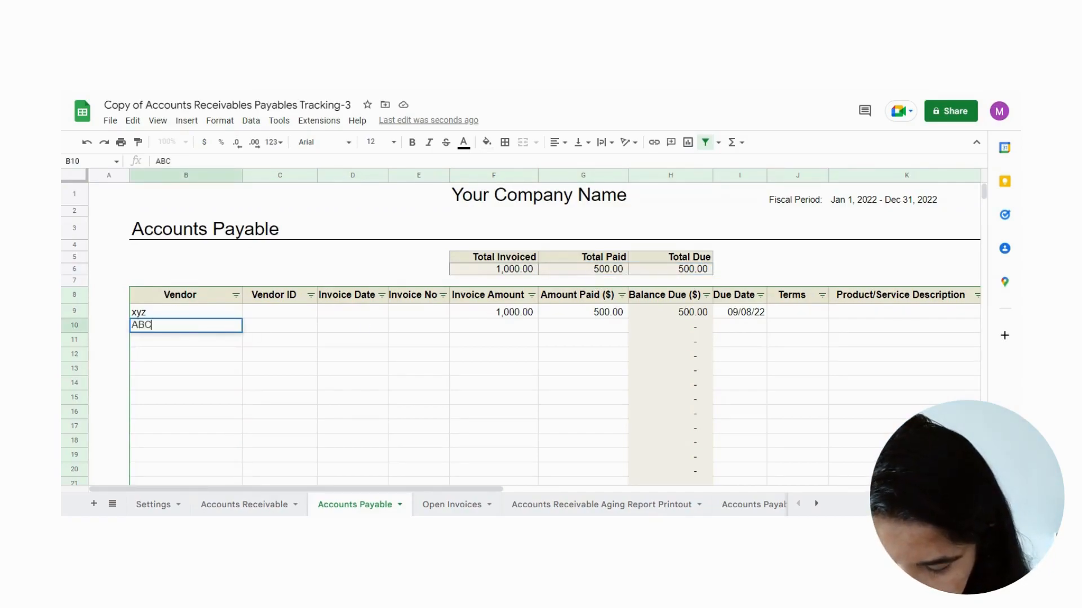
{"action": "type", "text": " capr"}
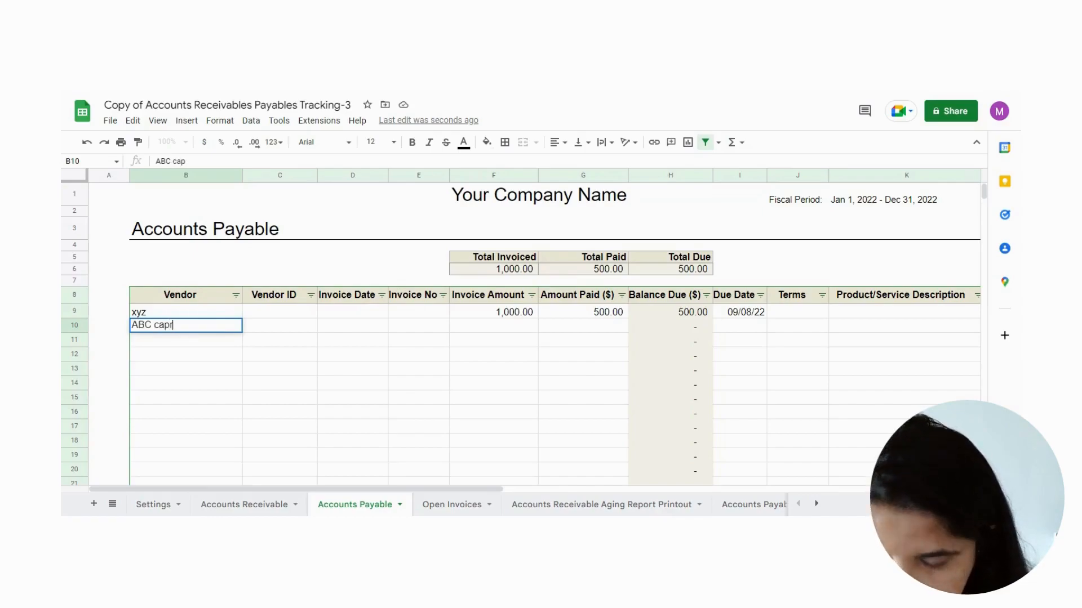
{"action": "type", "text": "rpets"}
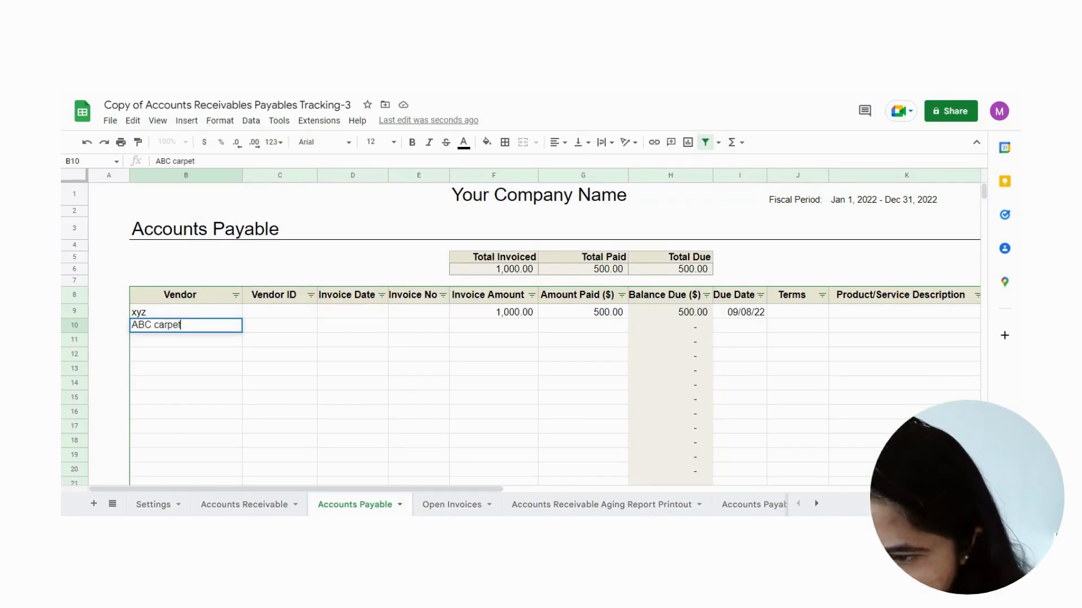
{"action": "left_click", "coordinate": [273, 330]}
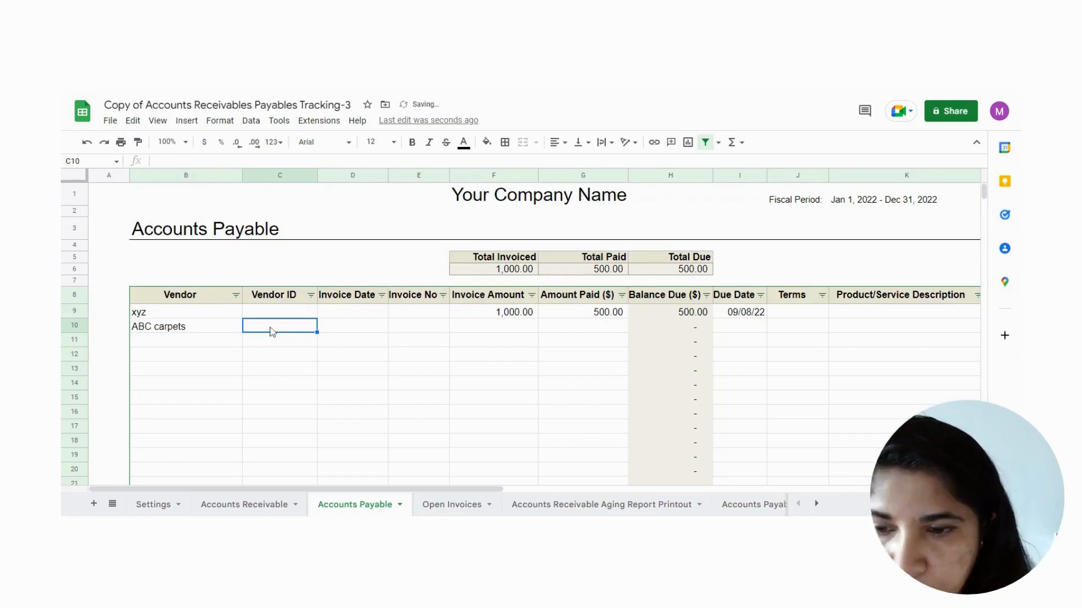
{"action": "left_click", "coordinate": [341, 331]}
{"action": "type", "text": "Oct 26"}
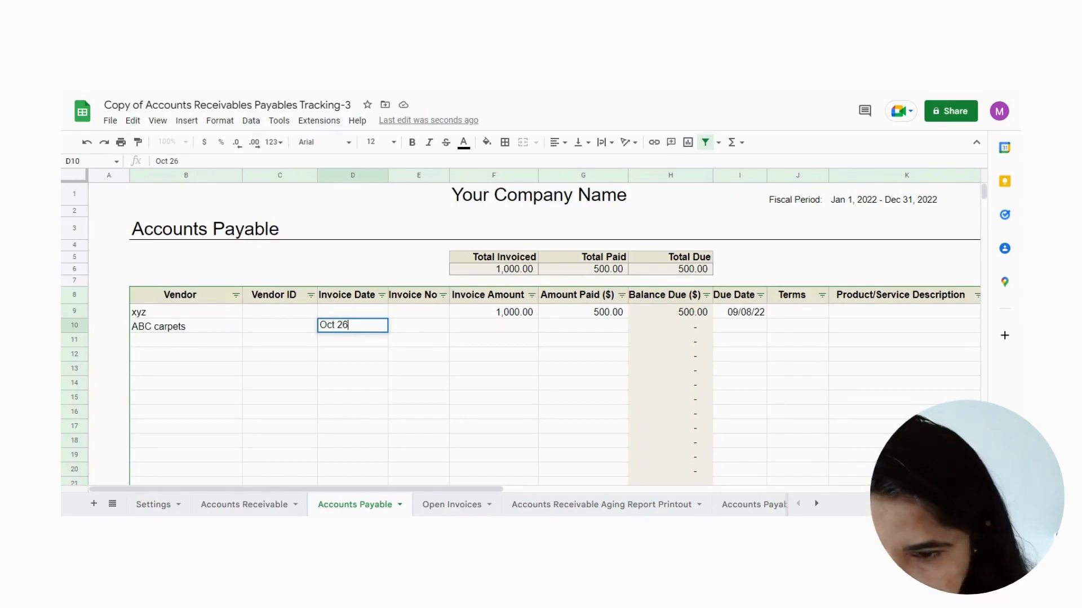
{"action": "key", "text": "Tab"}
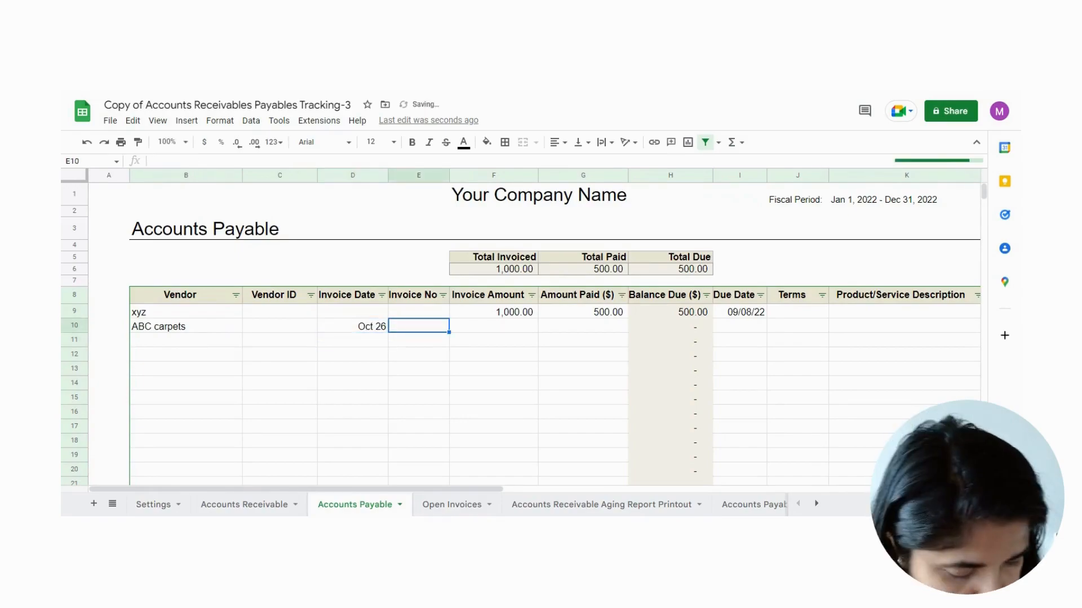
Enter invoice number 140, invoice amount 500 and amount paid 200 for ABC carpets.
{"action": "type", "text": "140"}
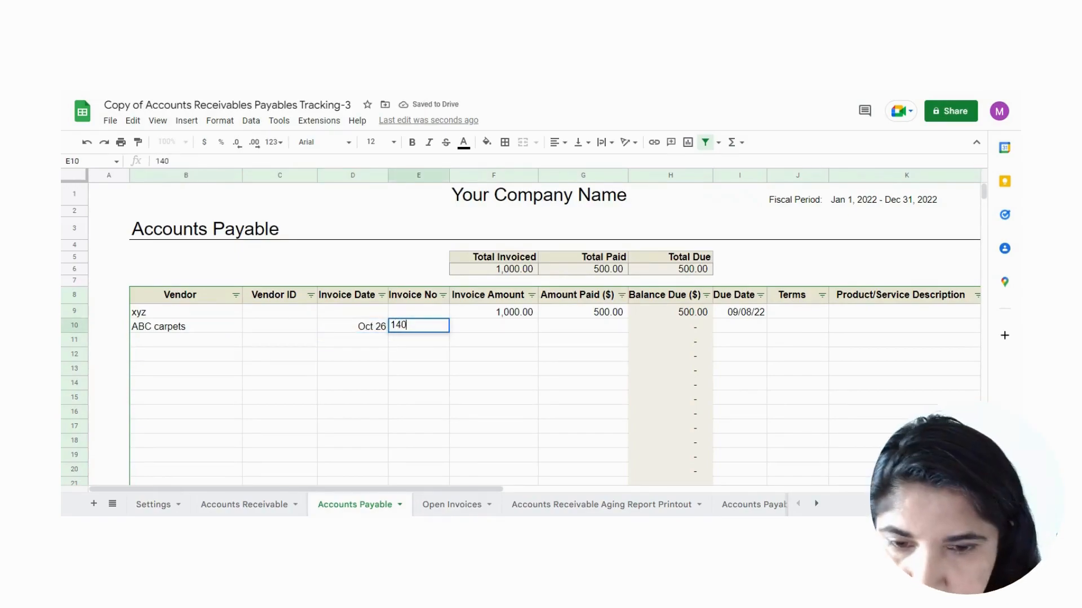
{"action": "key", "text": "Tab"}
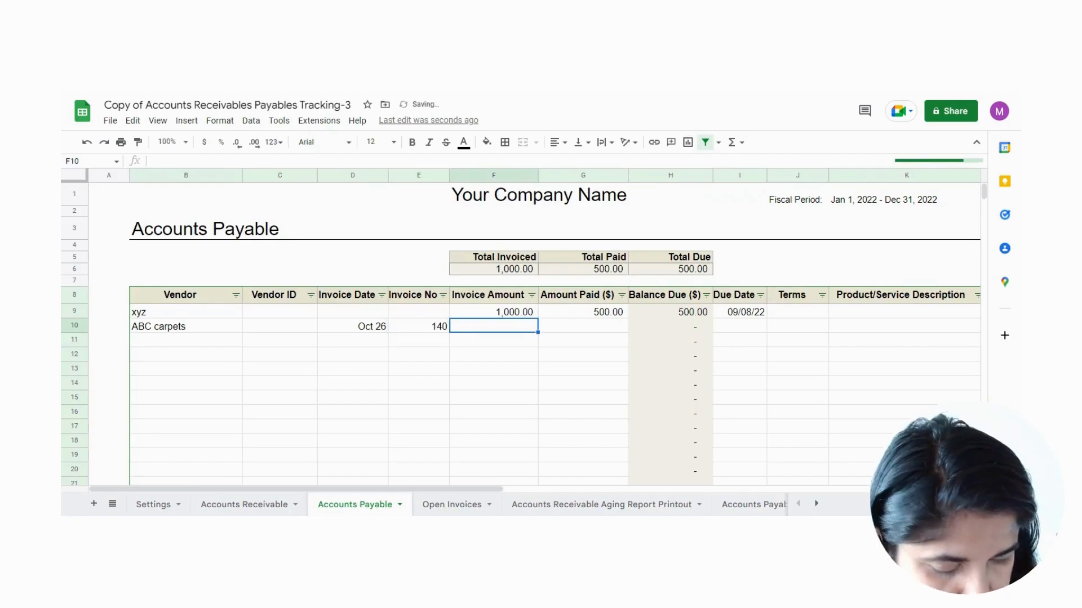
{"action": "type", "text": "500"}
{"action": "key", "text": "Tab"}
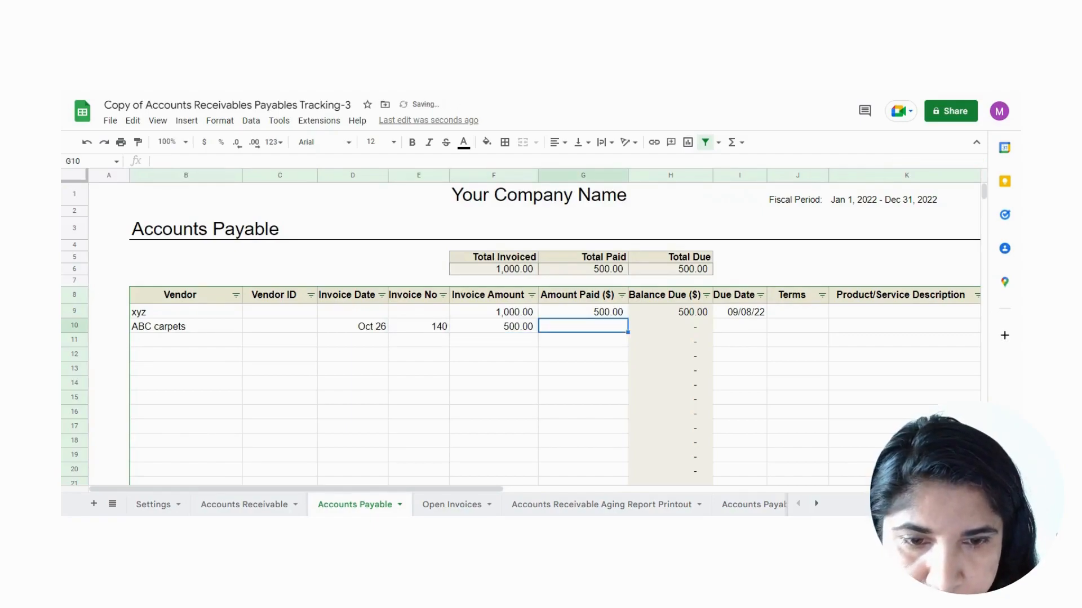
{"action": "type", "text": "200"}
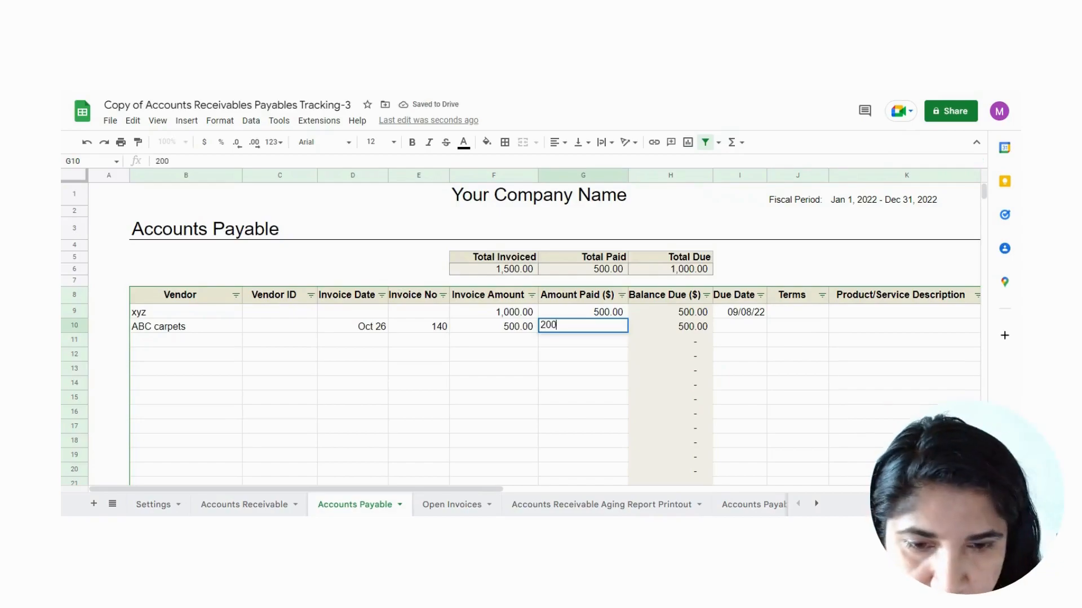
{"action": "key", "text": "Return"}
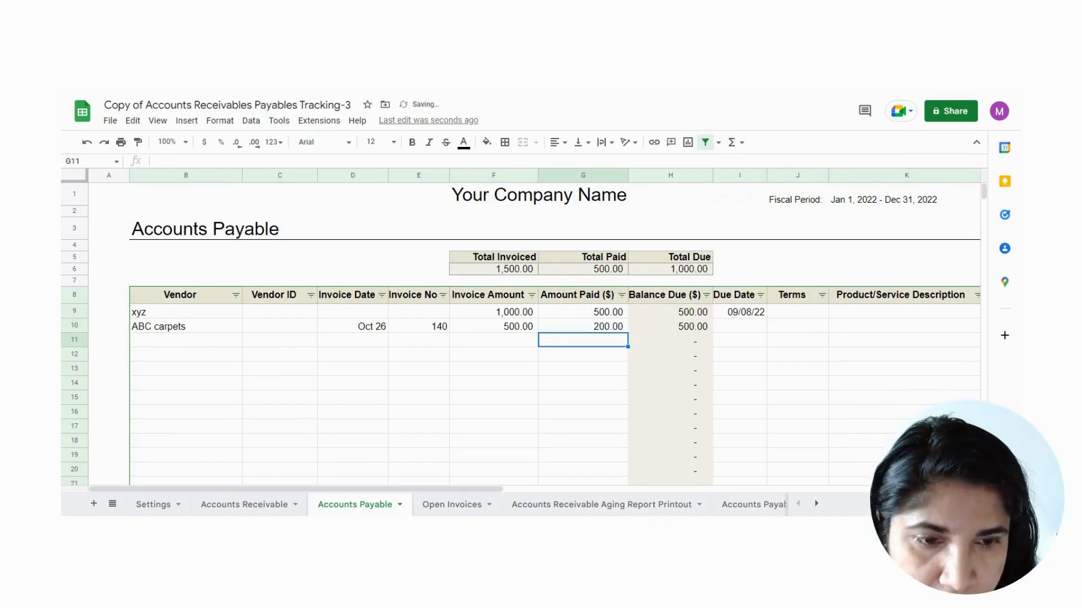
Check the balance due formula for ABC carpets and set the due date to Nov 5.
{"action": "key", "text": "Up"}
{"action": "key", "text": "Right"}
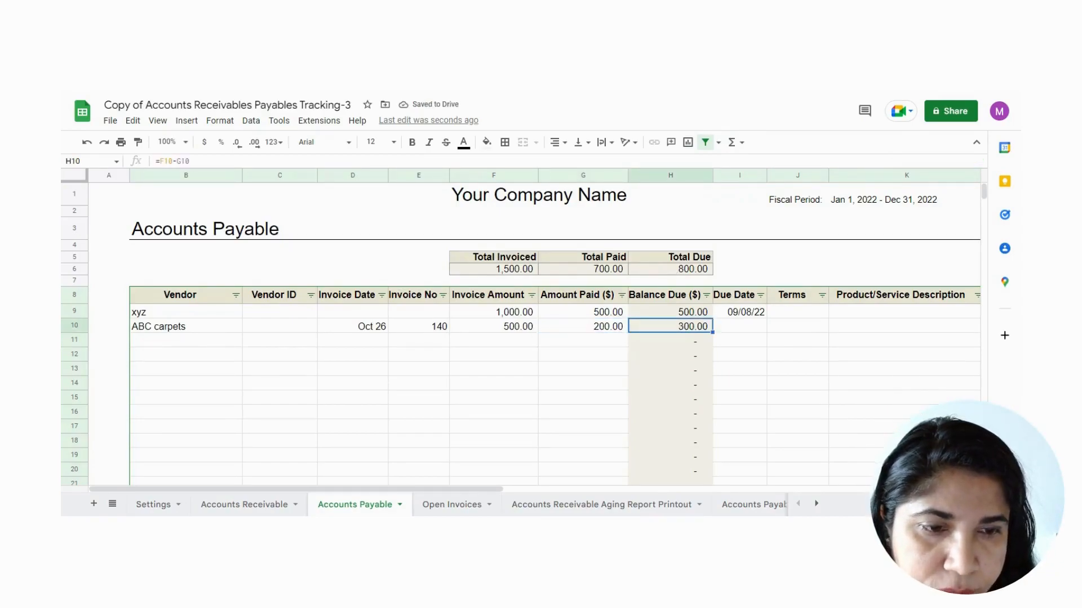
{"action": "key", "text": "Right"}
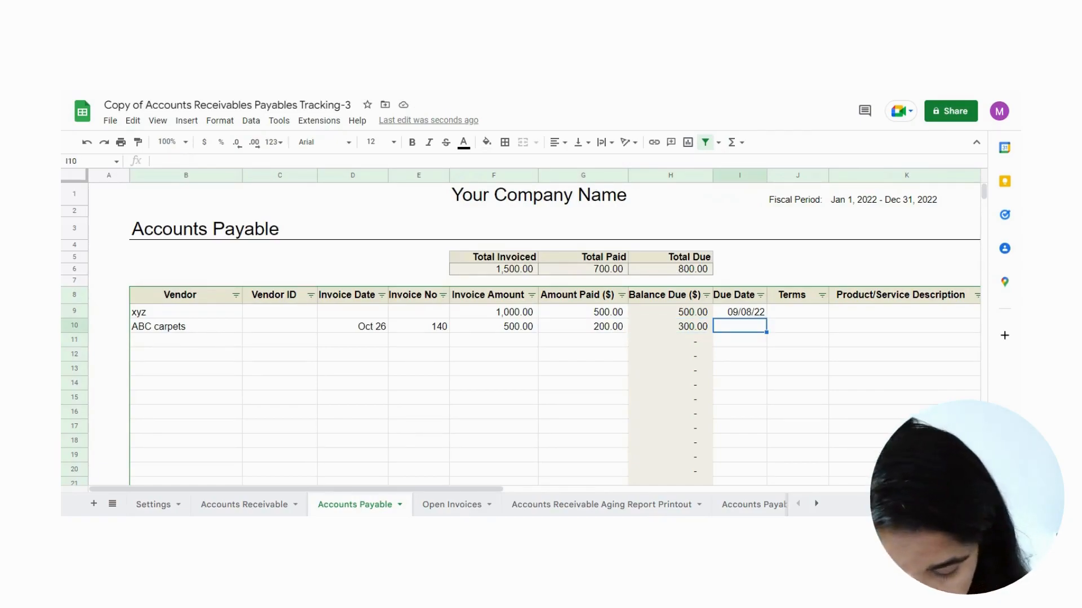
{"action": "type", "text": "Nov 5"}
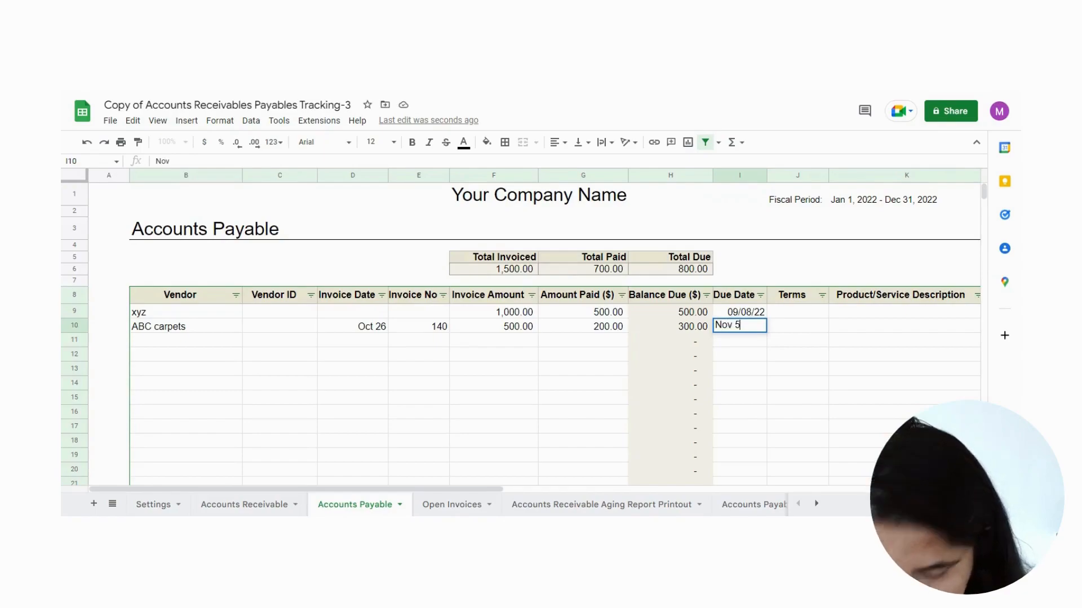
{"action": "key", "text": "Return"}
{"action": "key", "text": "Up"}
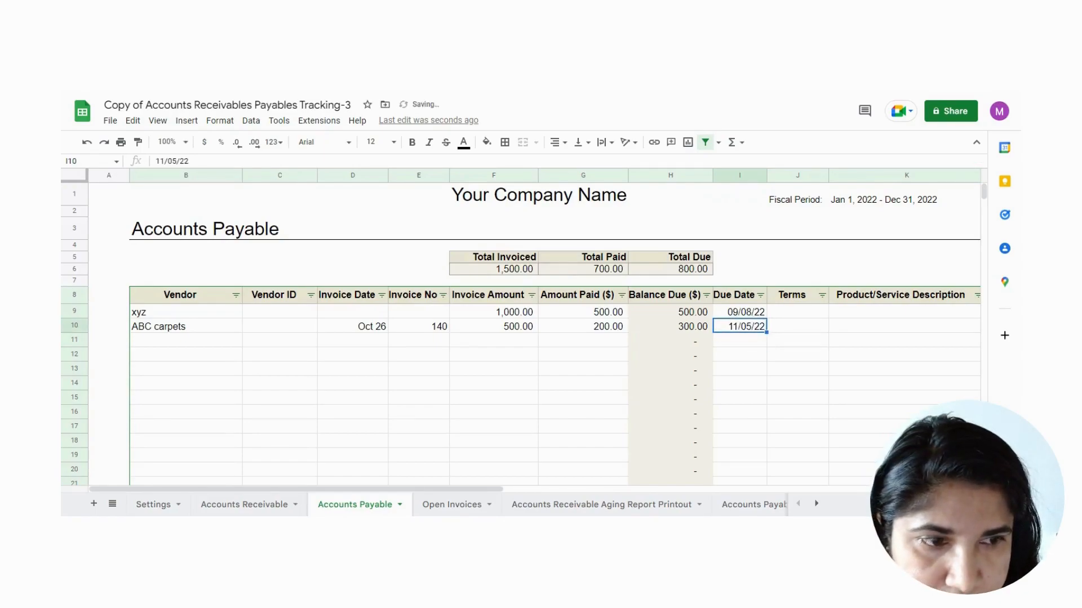
Enter Carpet as the product/service description for ABC carpets.
{"action": "key", "text": "Right"}
{"action": "key", "text": "Right"}
{"action": "key", "text": "Right"}
{"action": "key", "text": "Left"}
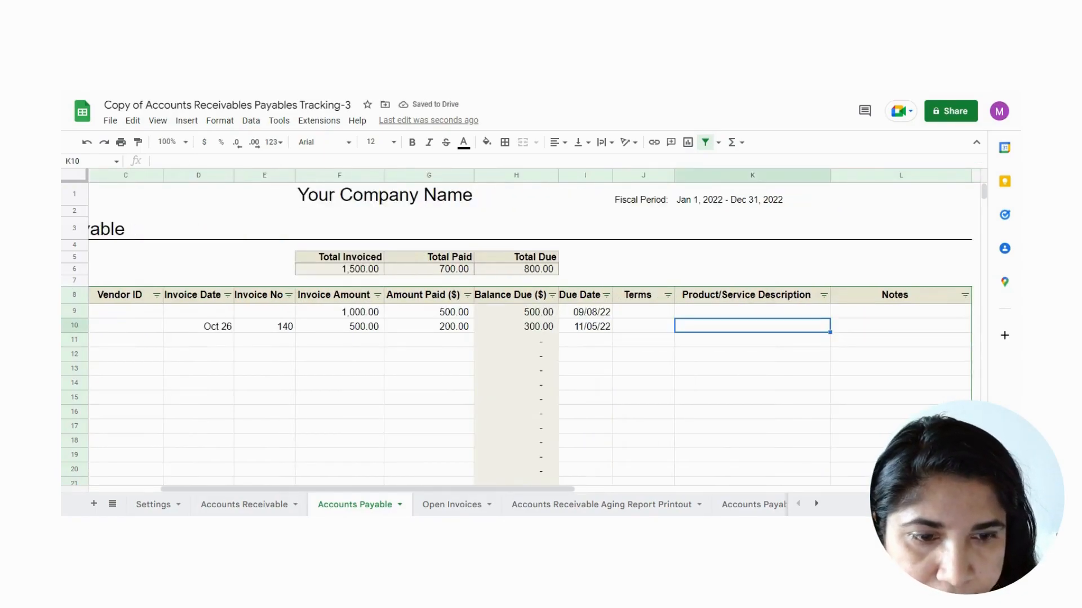
{"action": "type", "text": "Carpet"}
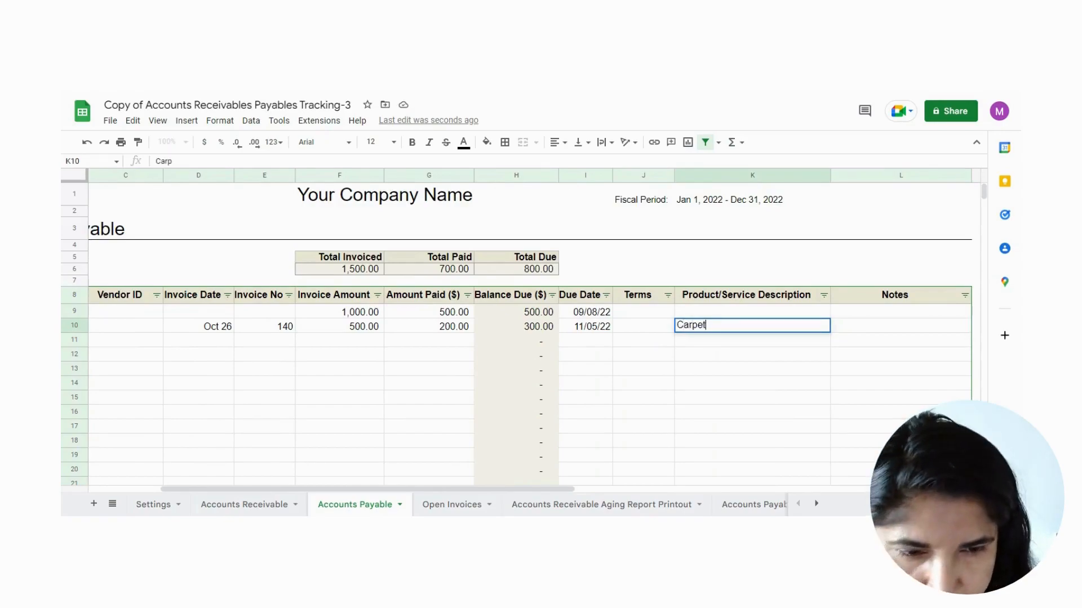
{"action": "key", "text": "Tab"}
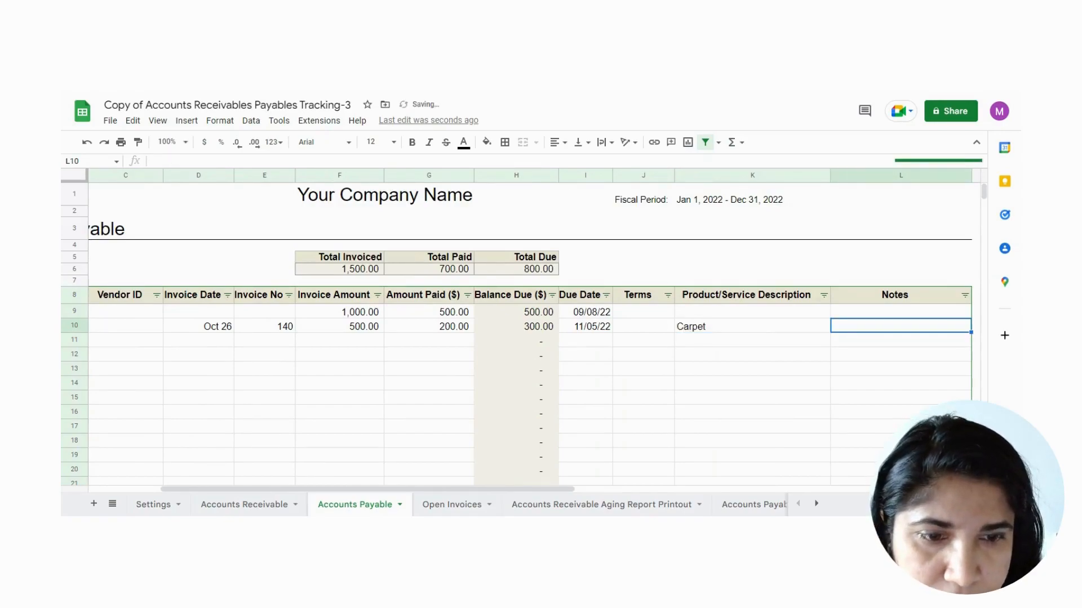
Look at row 10's Terms cell and inspect its Days Outstanding and Current formulas.
{"action": "key", "text": "Left"}
{"action": "key", "text": "Left"}
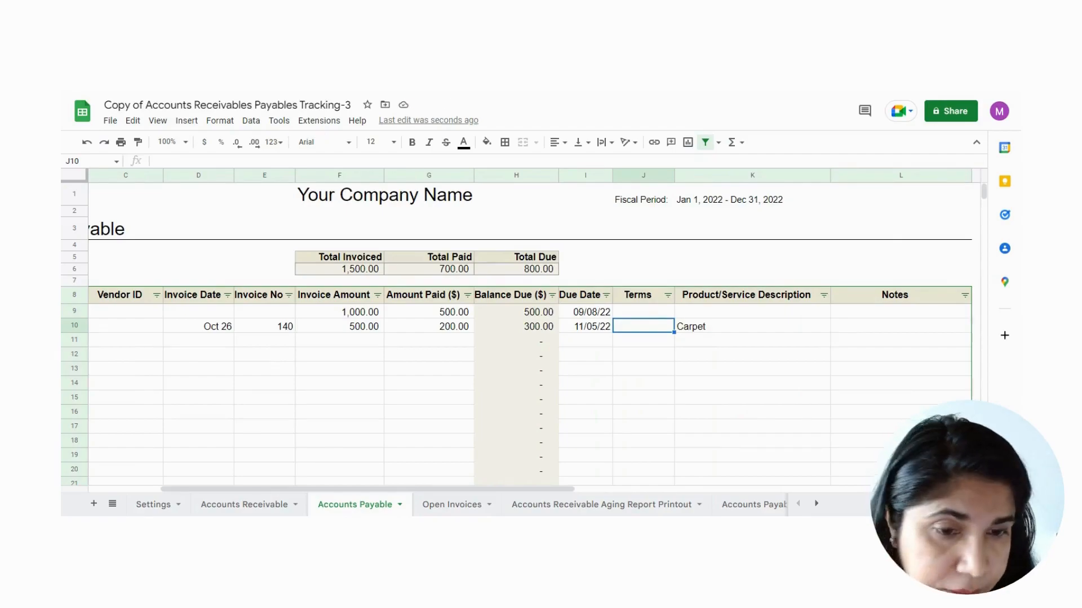
{"action": "key", "text": "Right"}
{"action": "key", "text": "Right"}
{"action": "key", "text": "Right"}
{"action": "key", "text": "Right"}
{"action": "key", "text": "Right"}
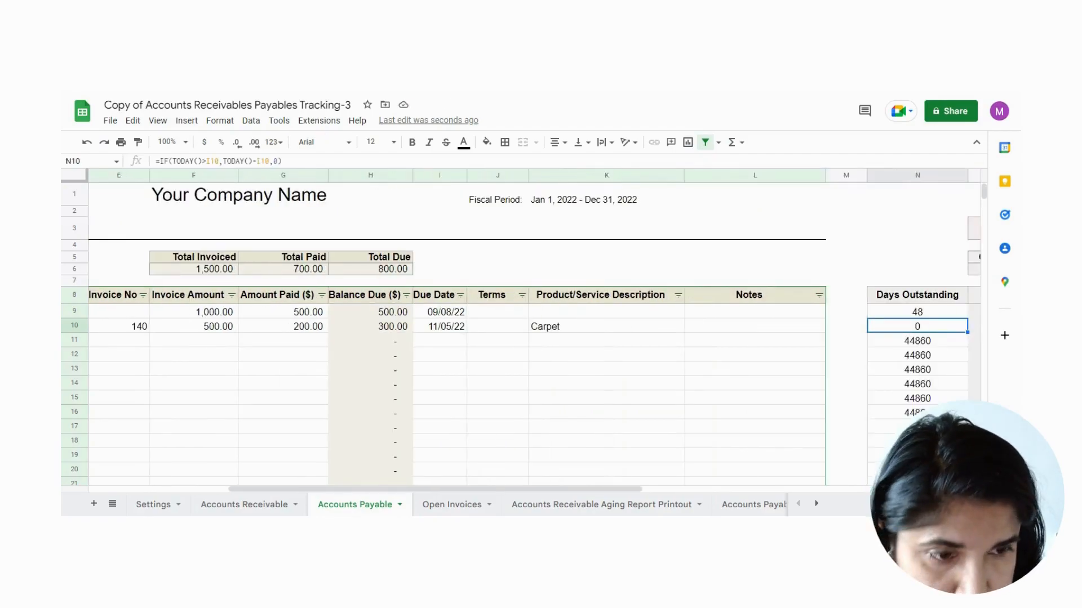
{"action": "key", "text": "Left"}
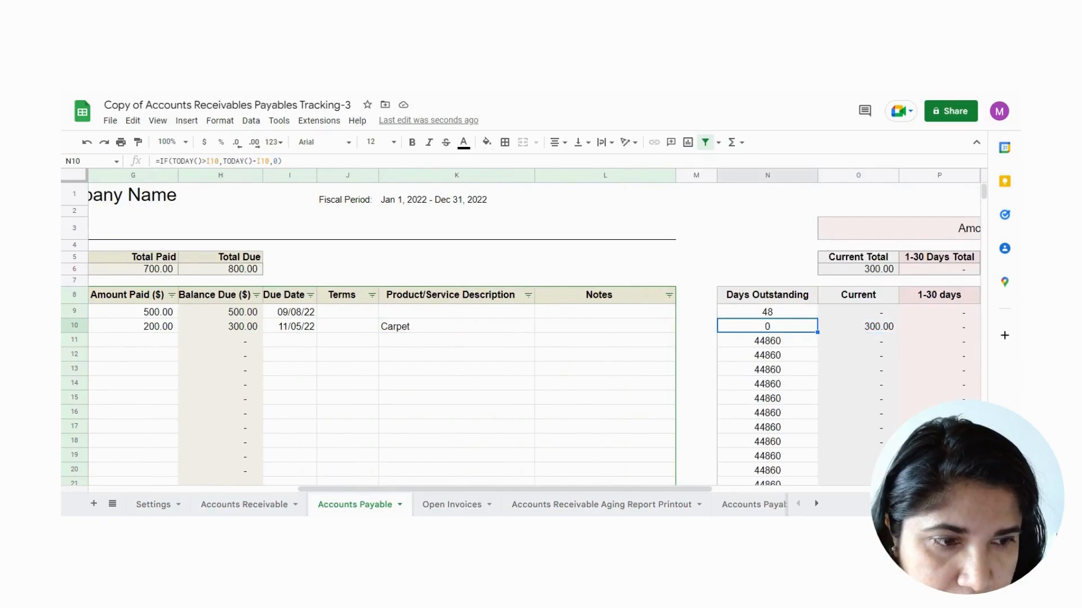
{"action": "key", "text": "Right"}
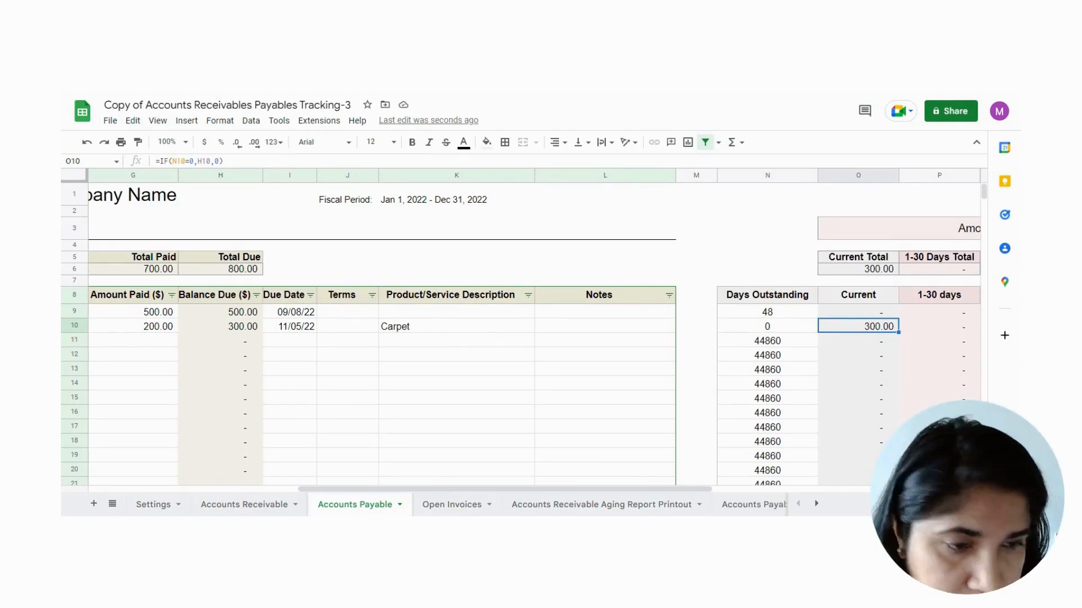
Change the ABC carpets due date to Oct 24.
{"action": "key", "text": "Left"}
{"action": "key", "text": "Left"}
{"action": "key", "text": "Left"}
{"action": "key", "text": "Left"}
{"action": "key", "text": "Left"}
{"action": "key", "text": "Left"}
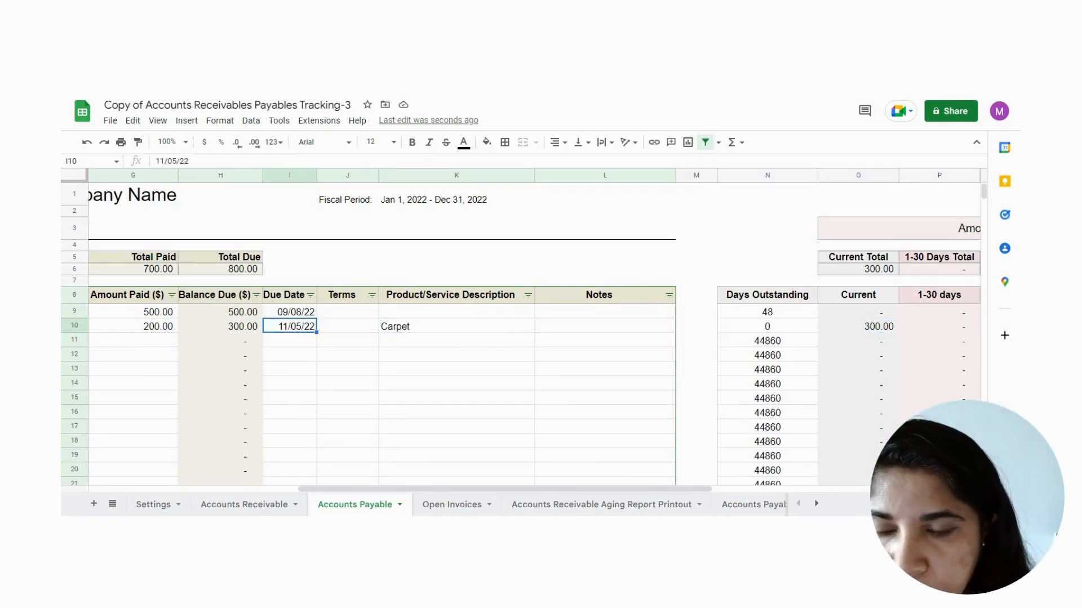
{"action": "key", "text": "BackSpace"}
{"action": "type", "text": "0c"}
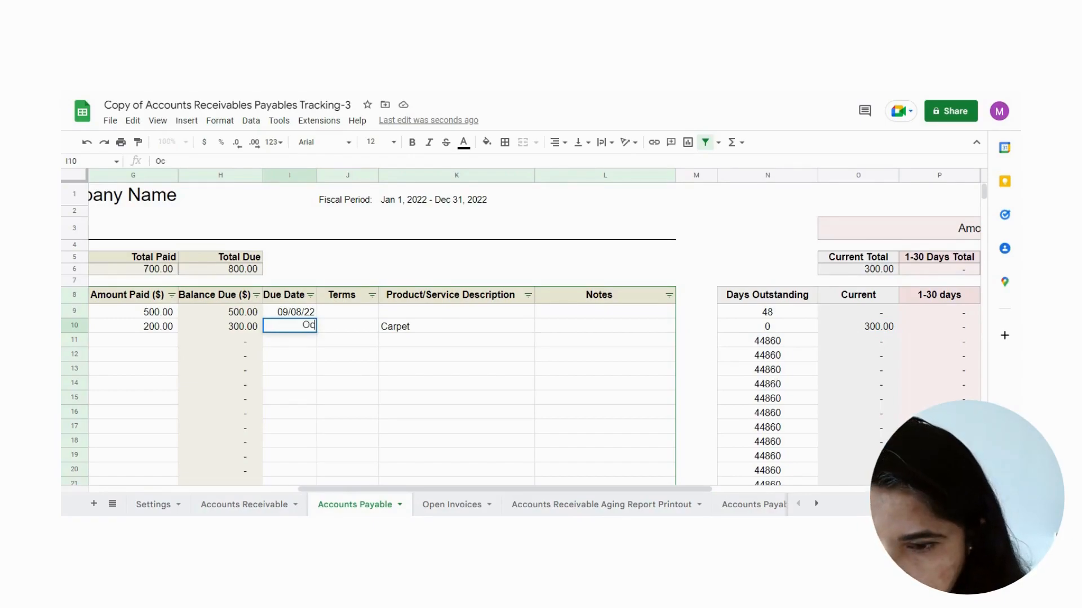
{"action": "type", "text": "t 24"}
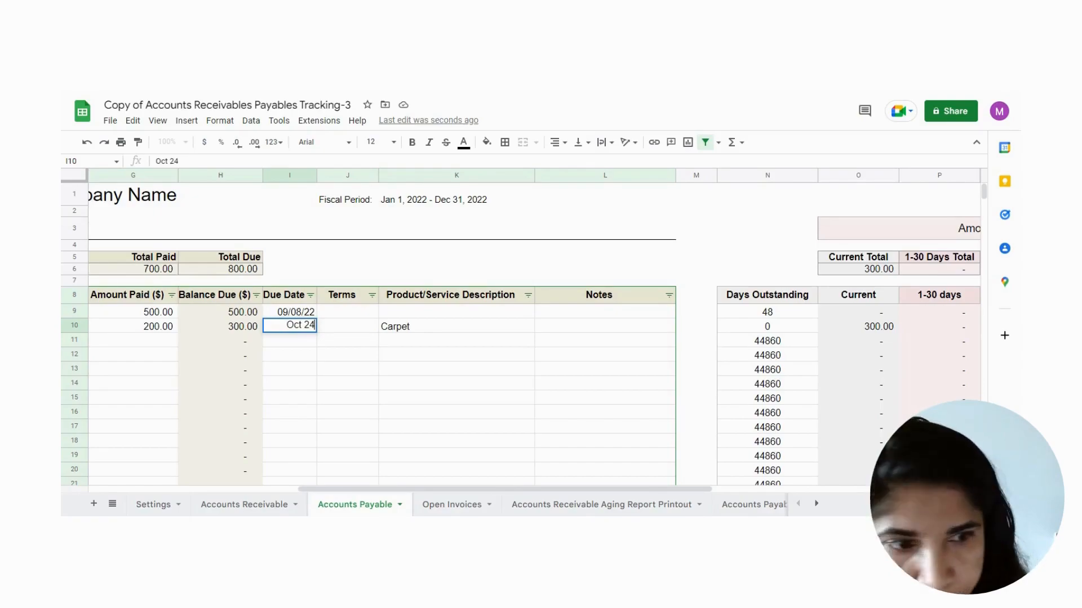
{"action": "key", "text": "Return"}
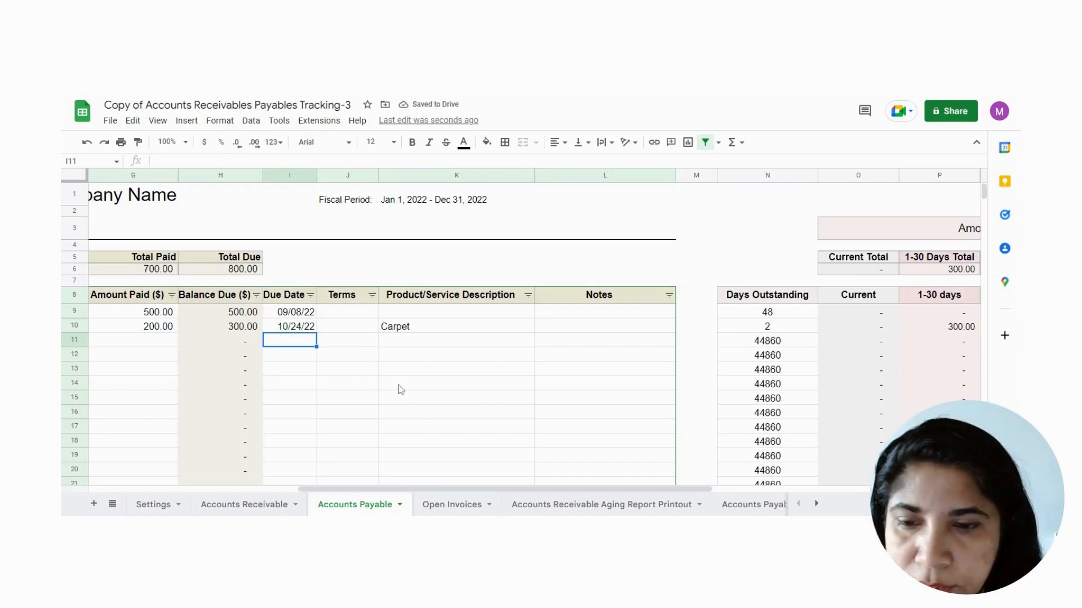
Compare row 10's due date with its Days Outstanding and 1-30 days formulas, and review the remaining aging columns.
{"action": "left_click", "coordinate": [766, 328]}
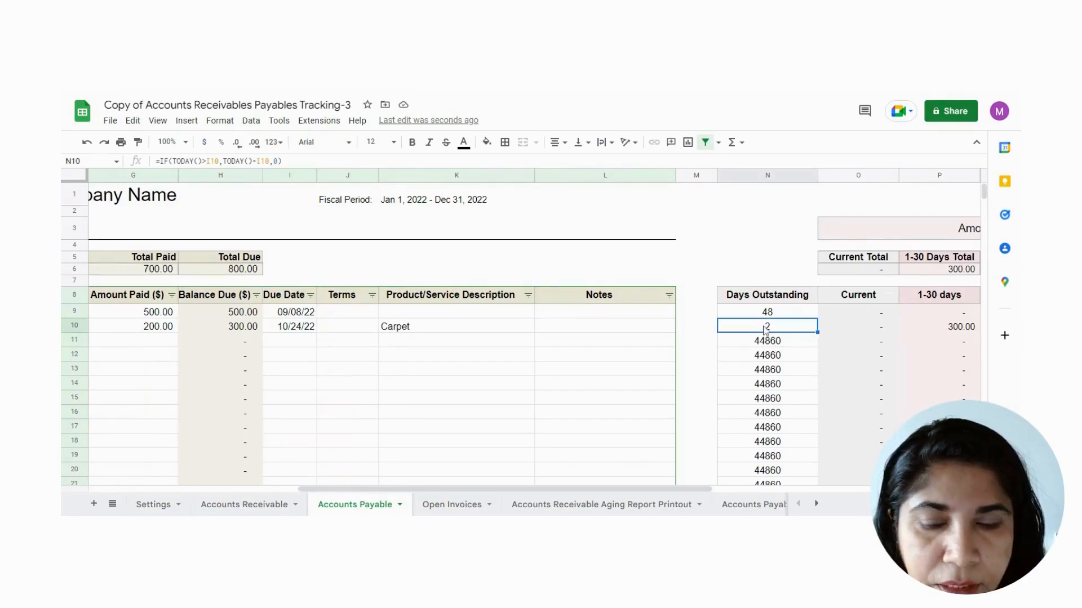
{"action": "left_click", "coordinate": [300, 332]}
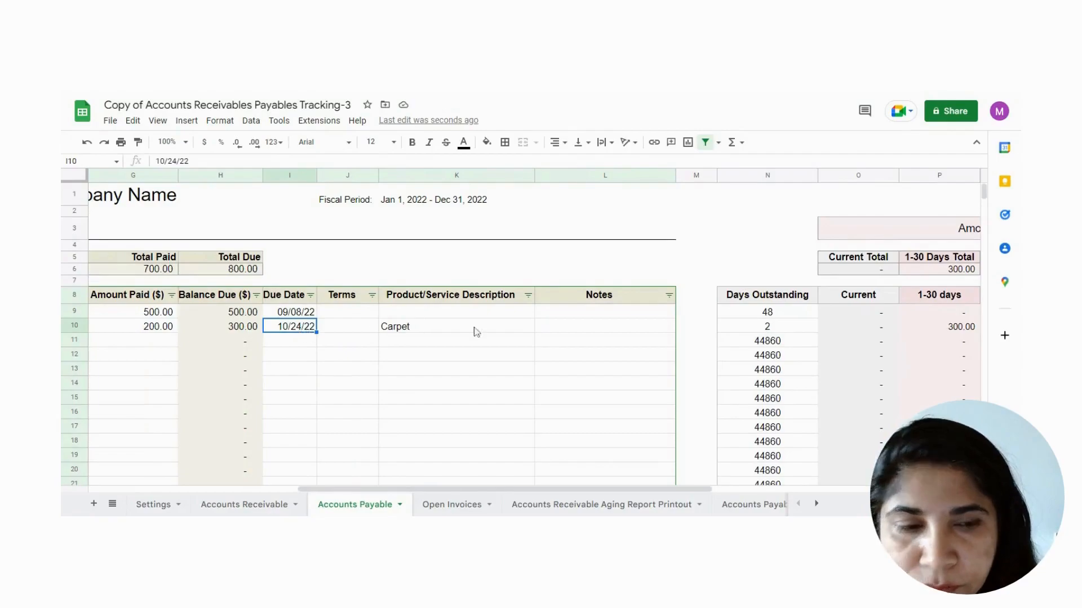
{"action": "left_click", "coordinate": [752, 332]}
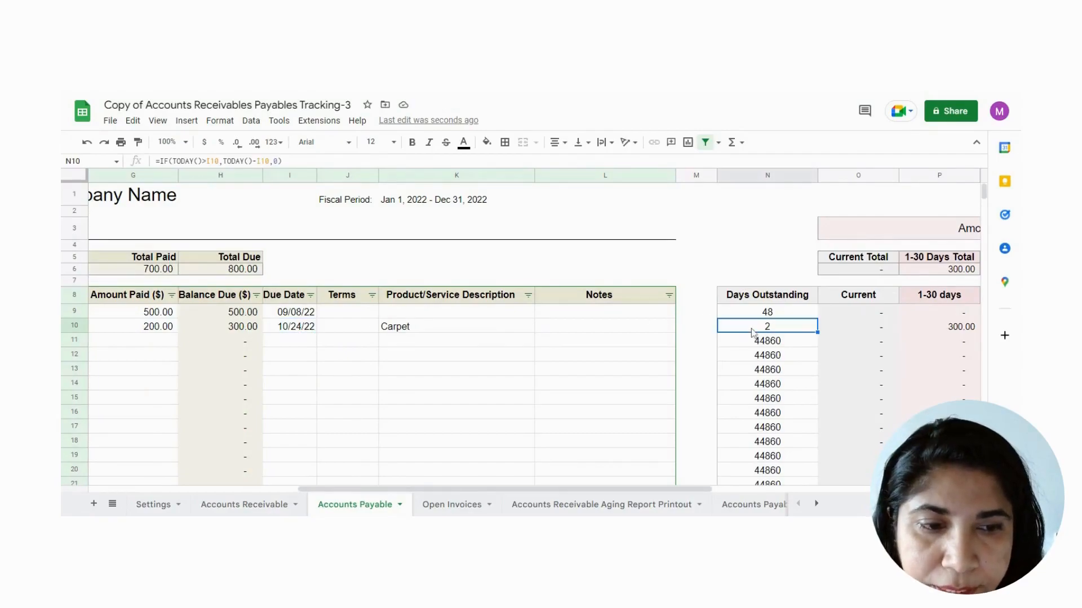
{"action": "left_click", "coordinate": [954, 332]}
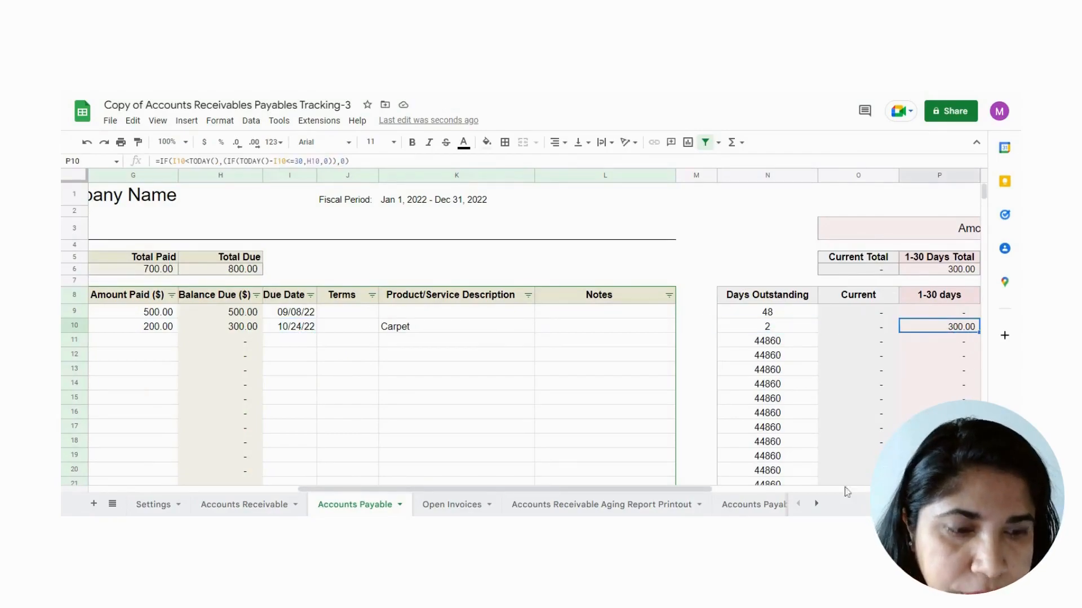
{"action": "left_click_drag", "start_coordinate": [702, 489], "coordinate": [790, 493]}
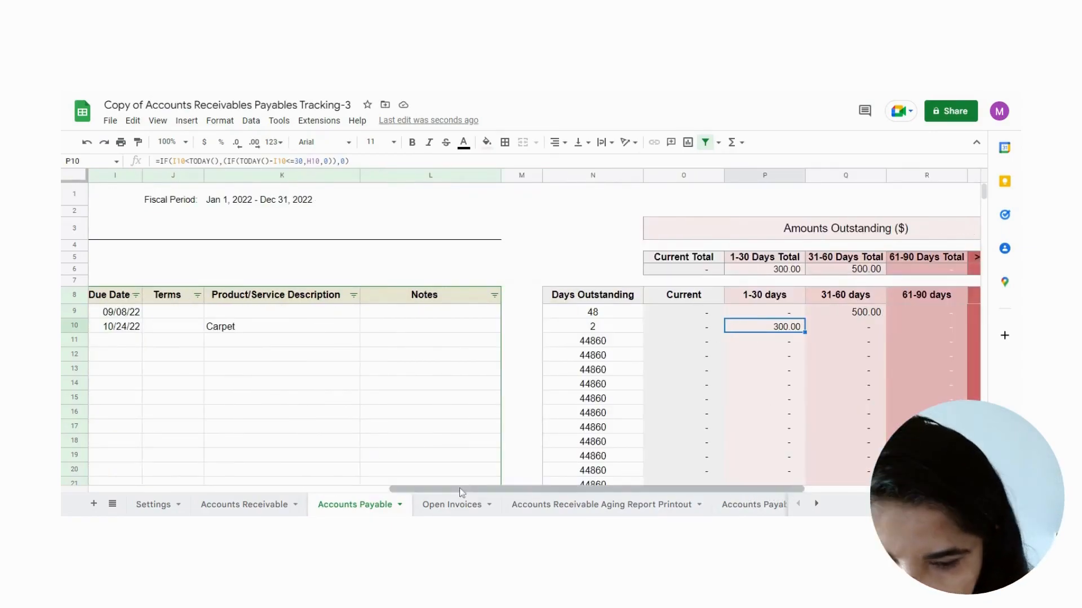
Preview the Accounts Receivable Aging Report Printout for printing, cancel it, and view the Accounts Payable Aging Report Printout.
{"action": "left_click", "coordinate": [548, 510]}
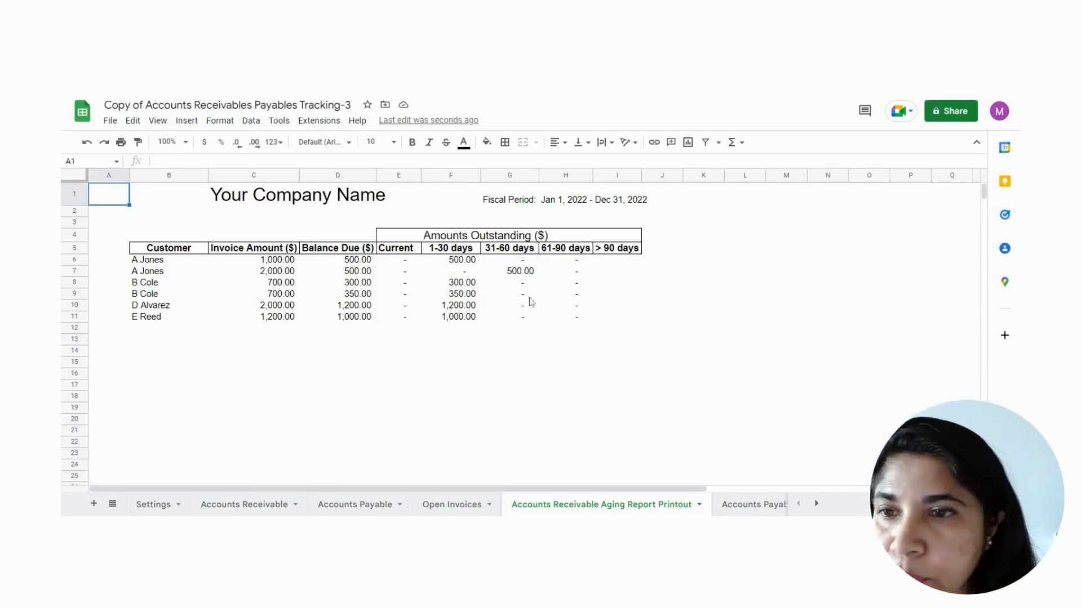
{"action": "left_click", "coordinate": [110, 120]}
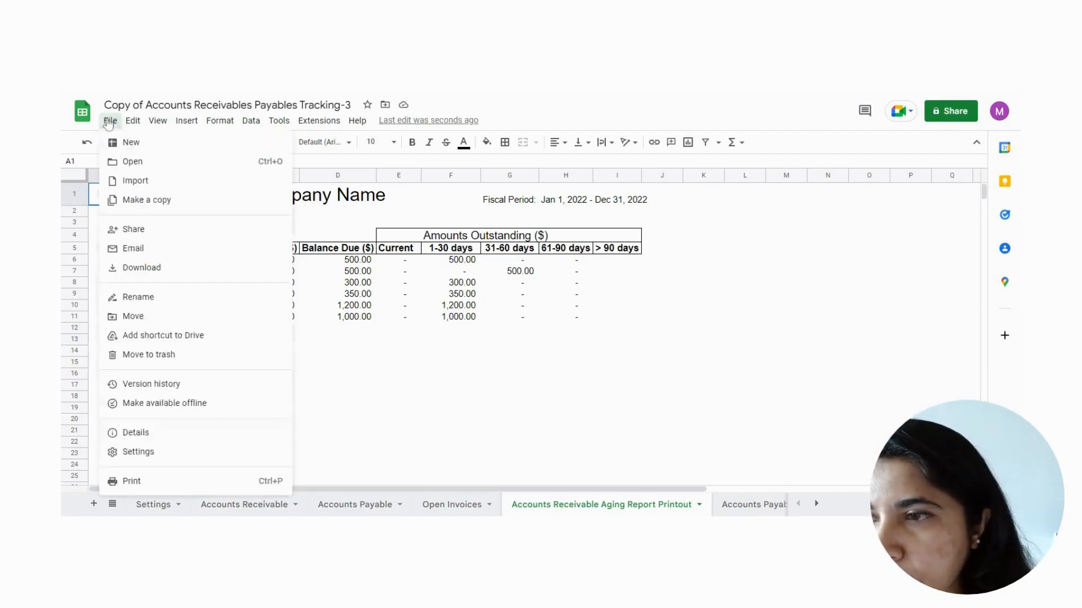
{"action": "left_click", "coordinate": [133, 481]}
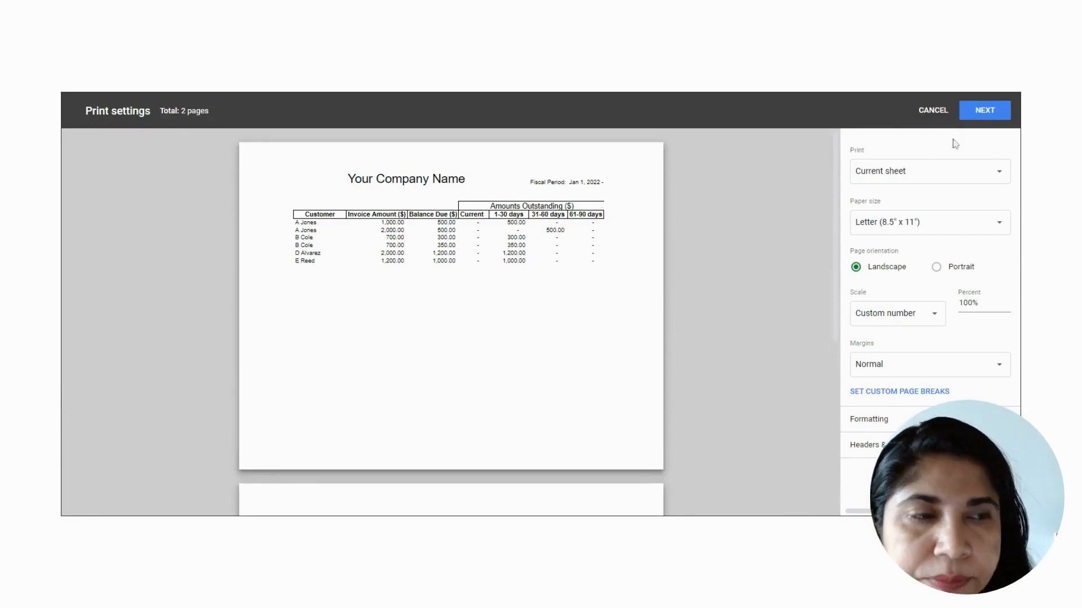
{"action": "left_click", "coordinate": [932, 111]}
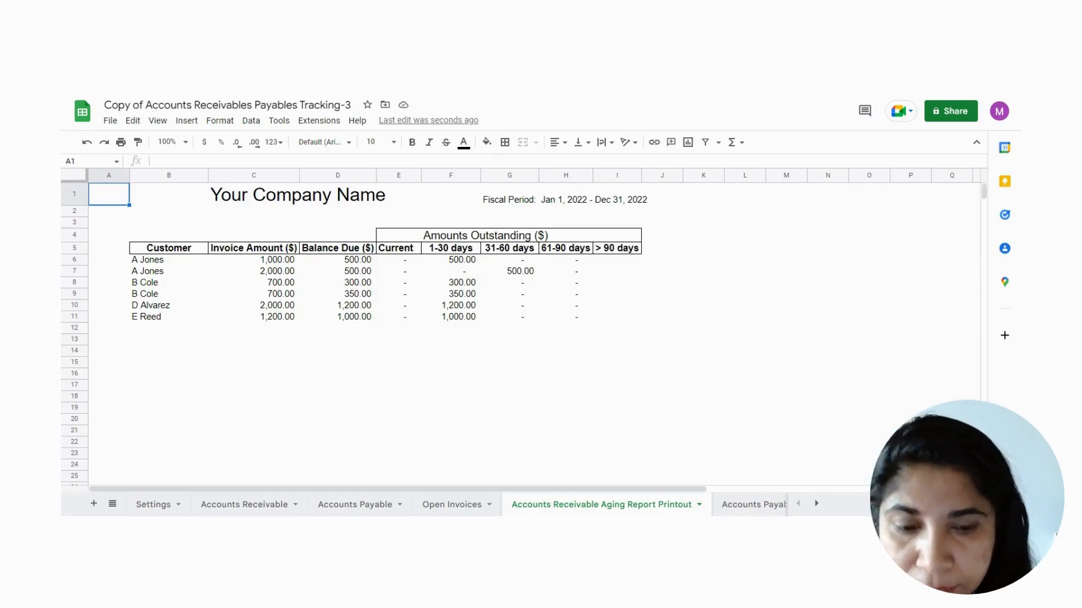
{"action": "left_click", "coordinate": [744, 506]}
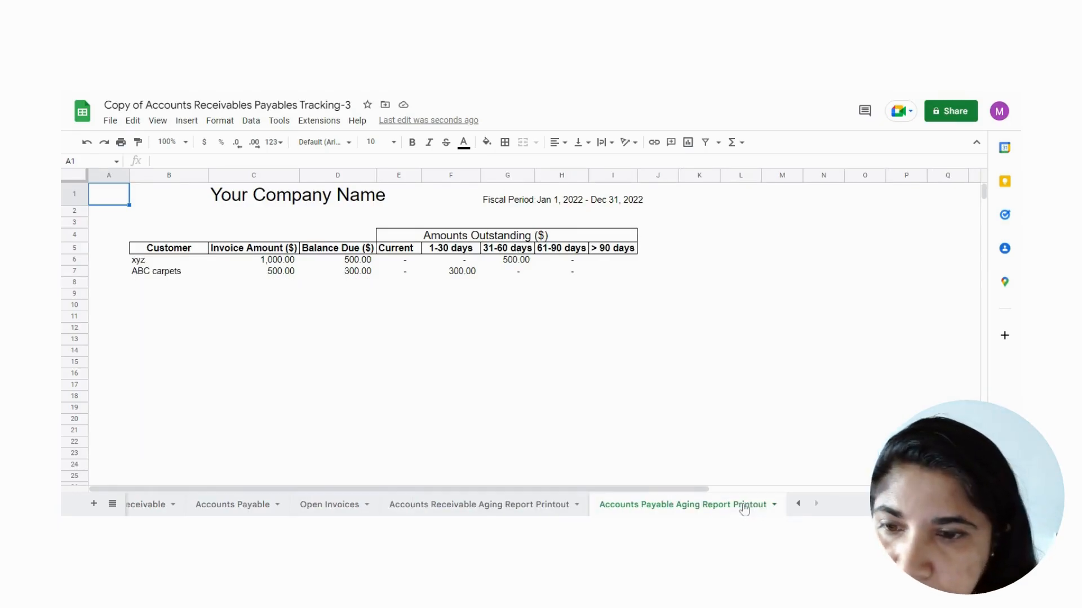